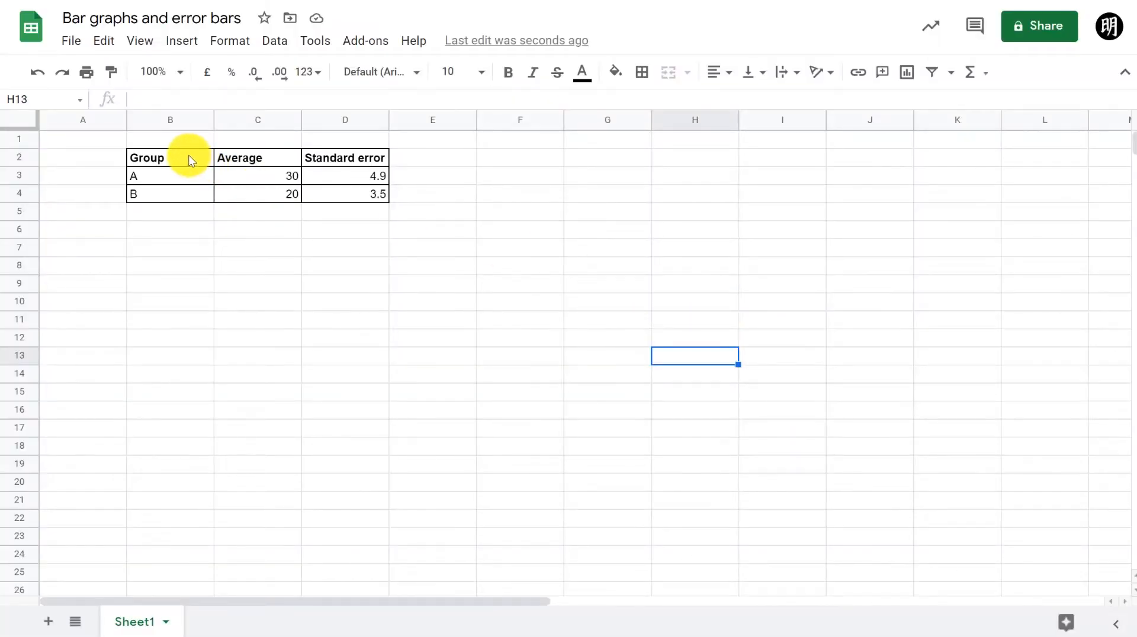
- Insert a column chart of the Group and Average data in B2:C4 and look through the available chart types
left_click(190, 159)
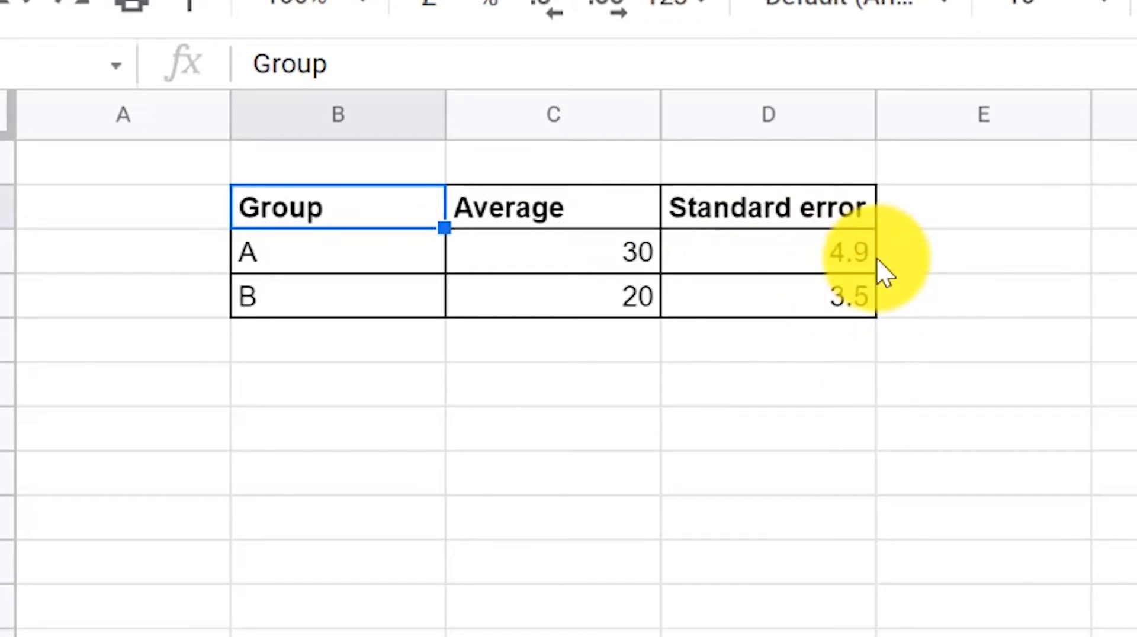
mouse_move(373, 202)
left_mouse_down()
mouse_move(541, 285)
mouse_move(777, 293)
mouse_move(611, 304)
left_mouse_up()
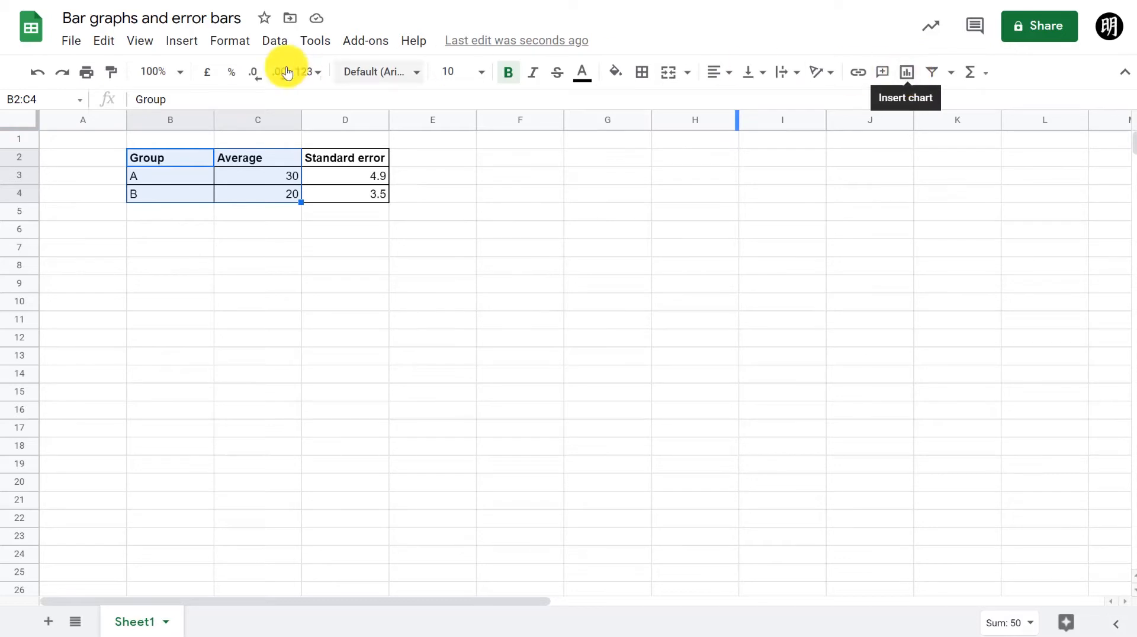
left_click(179, 42)
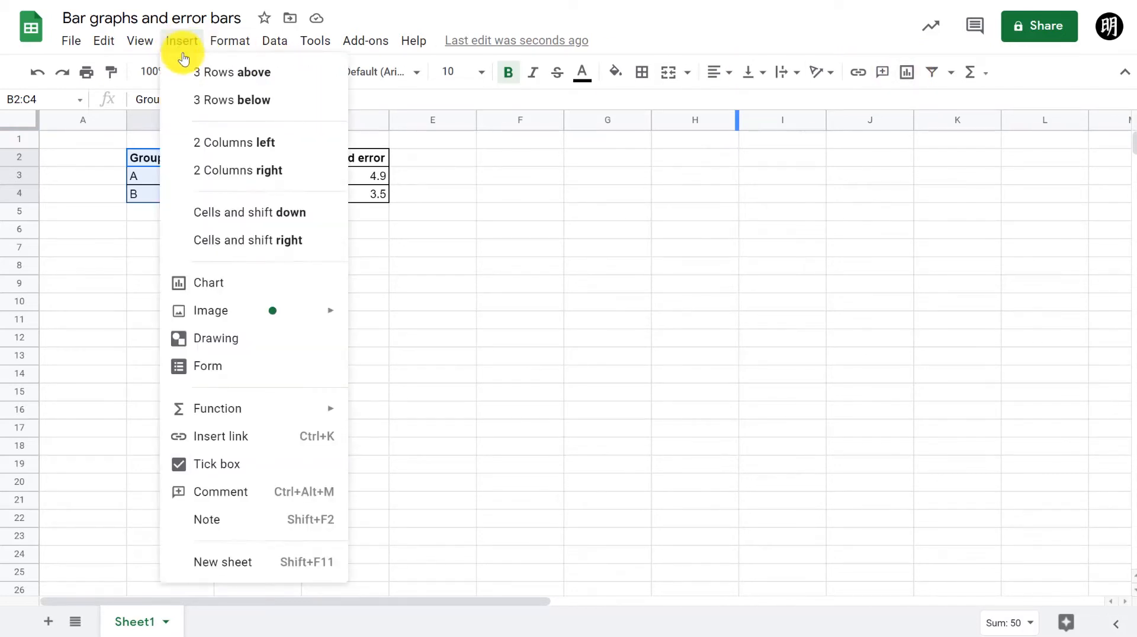
left_click(227, 287)
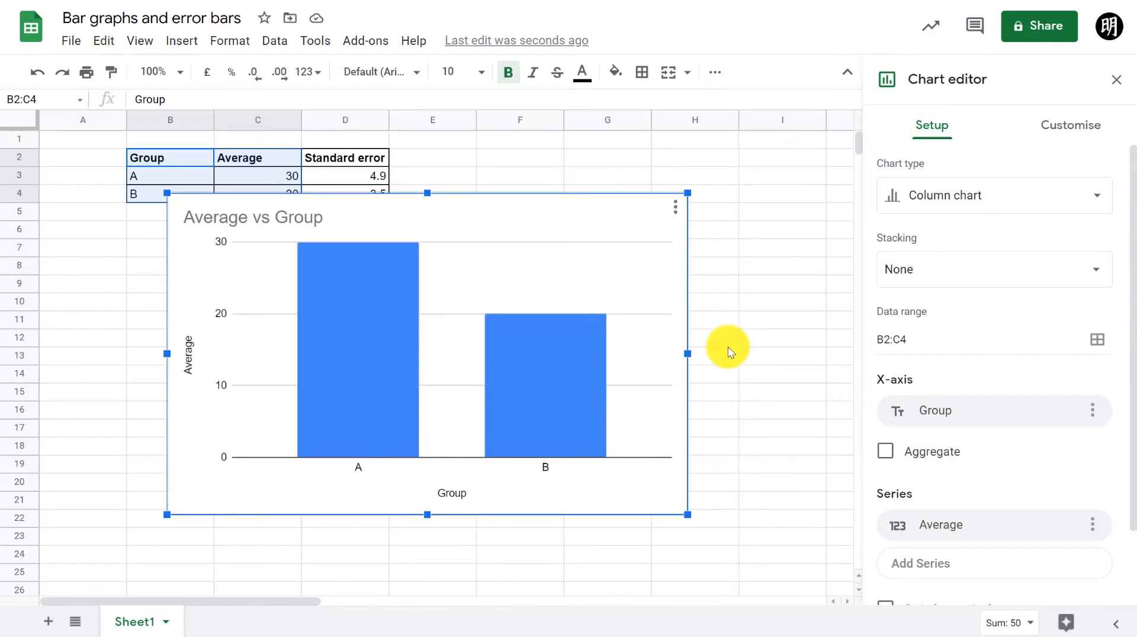
left_click(1028, 208)
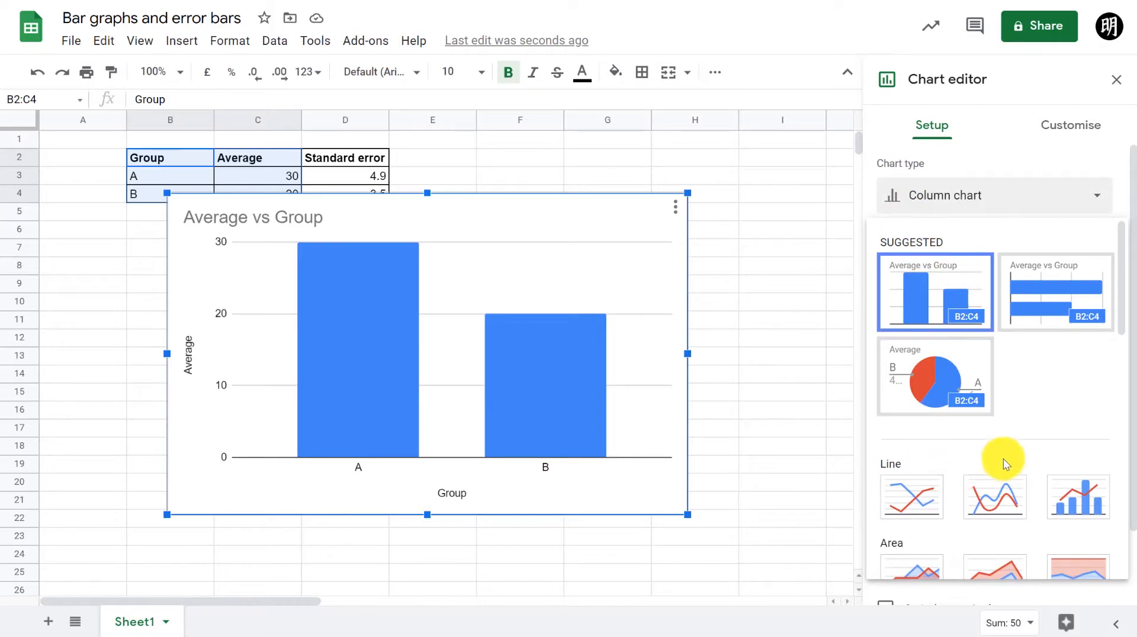
scroll(1005, 457, "down", 8)
scroll(1007, 459, "up", 8)
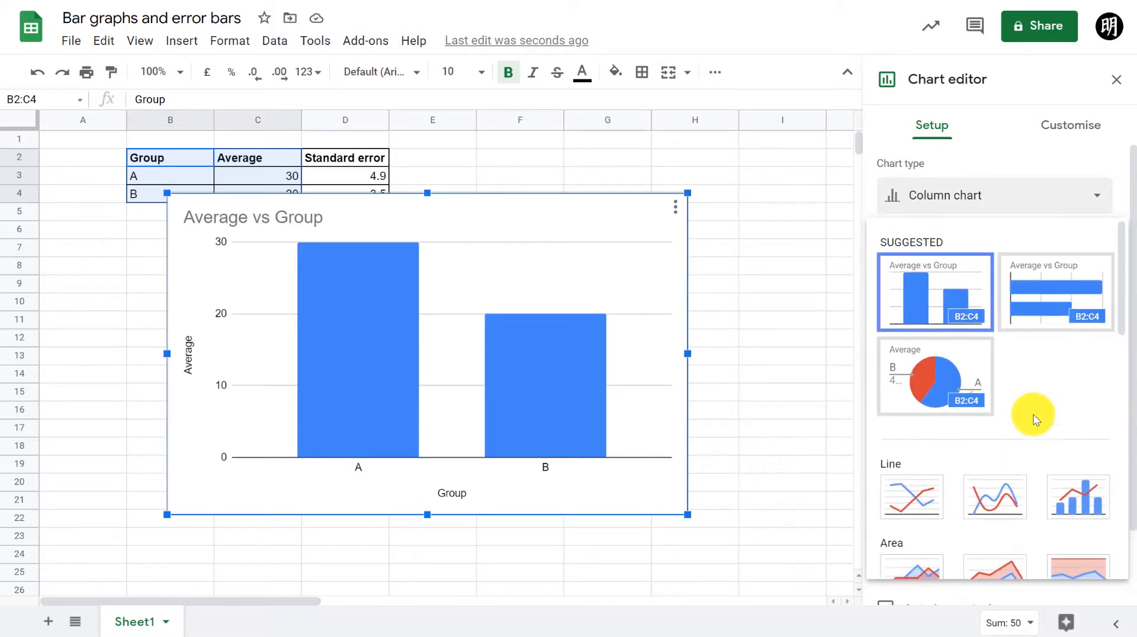
- Delete the chart's title, then shrink the chart and place it below the data table
left_click(305, 224)
left_click(305, 220)
key("BackSpace")
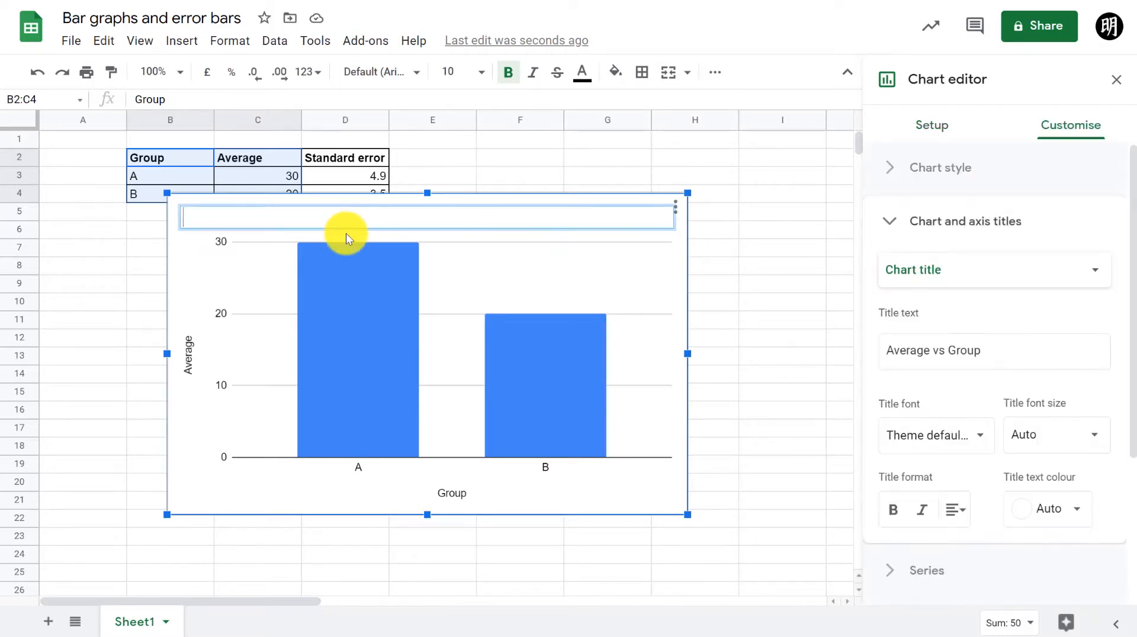
left_click(777, 235)
left_click_drag(654, 203, 756, 175)
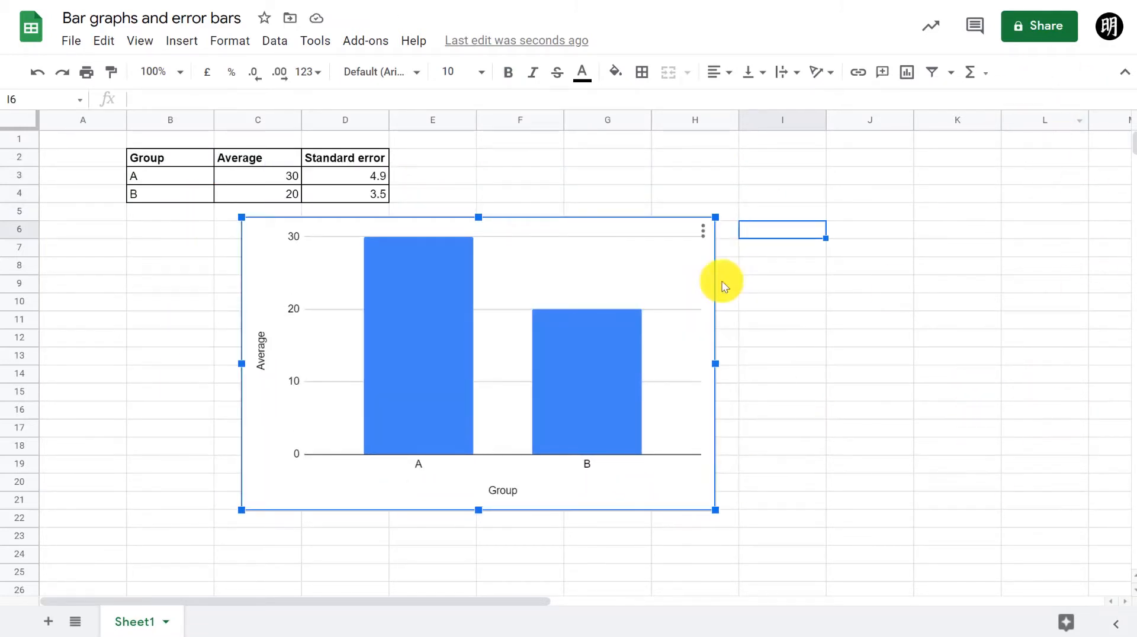
- Open the chart for editing and turn on error bars for the Average series
left_click(705, 232)
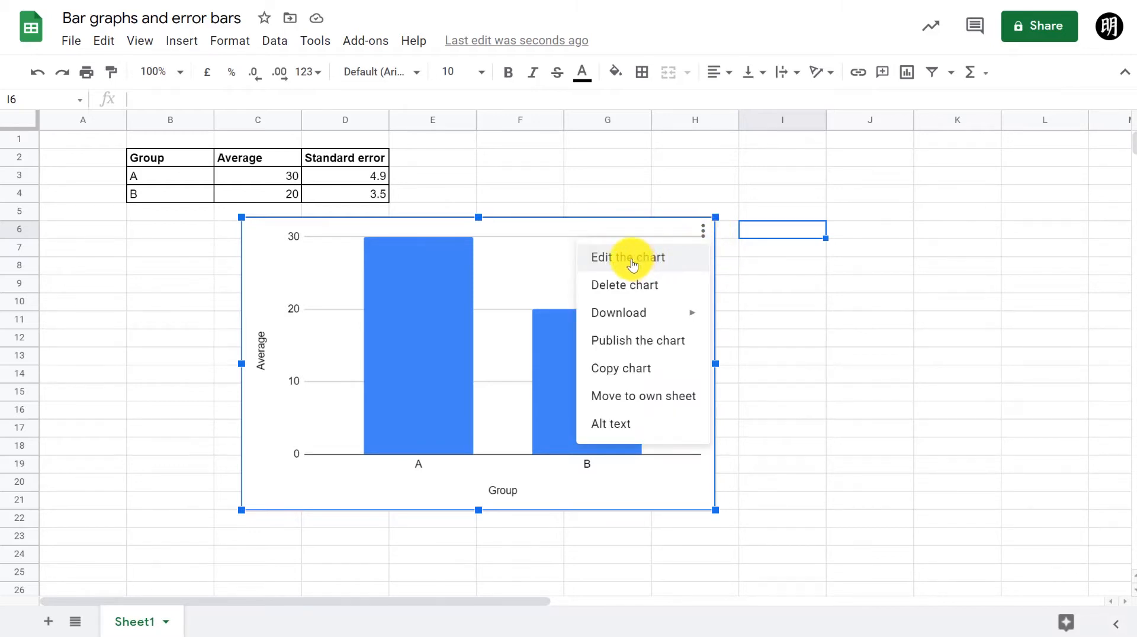
left_click(613, 266)
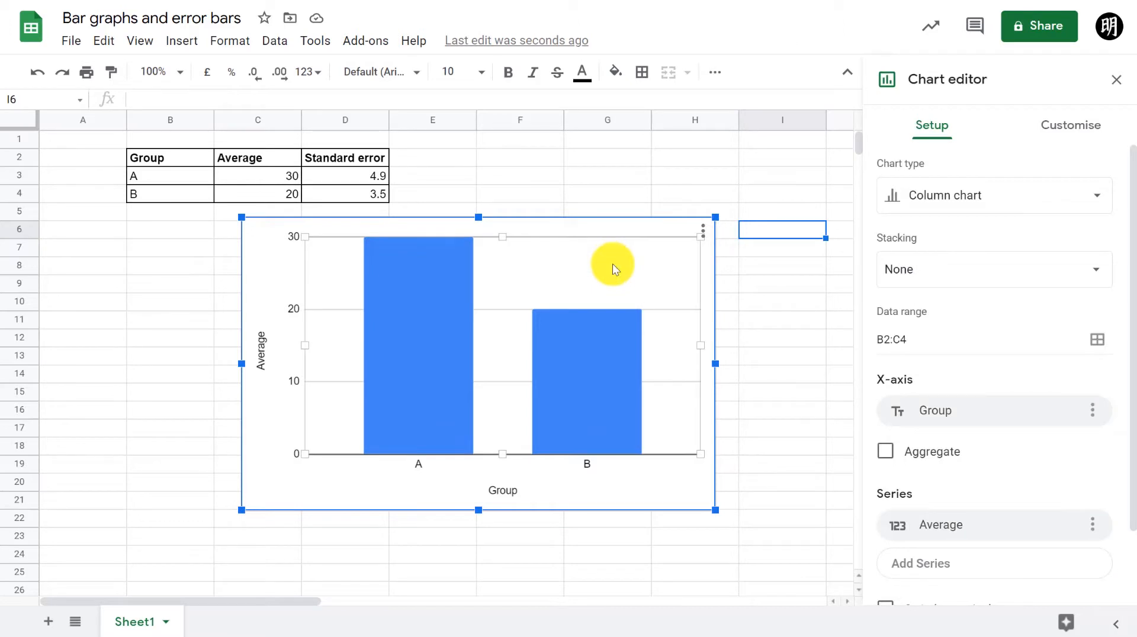
left_click(1045, 127)
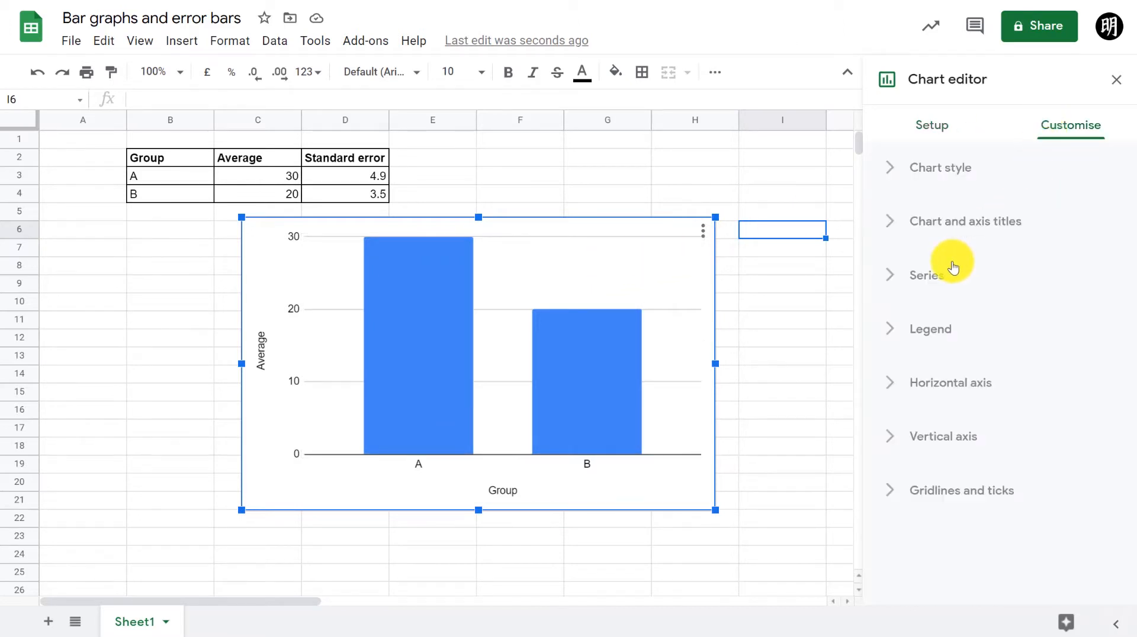
left_click(923, 272)
scroll(994, 294, "down", 5)
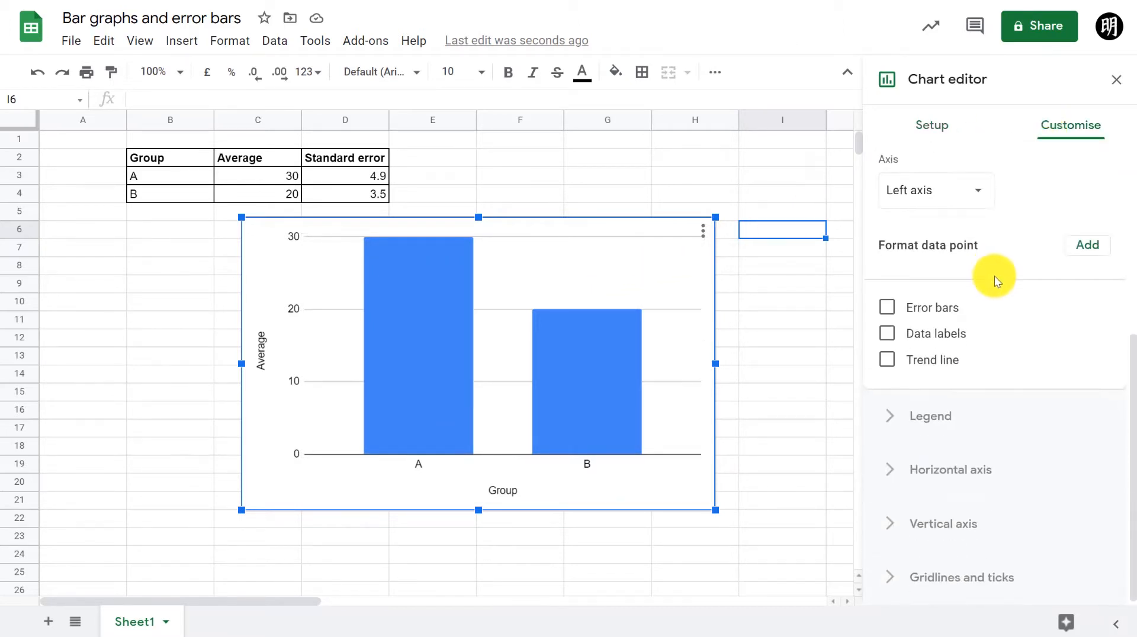
left_click(886, 308)
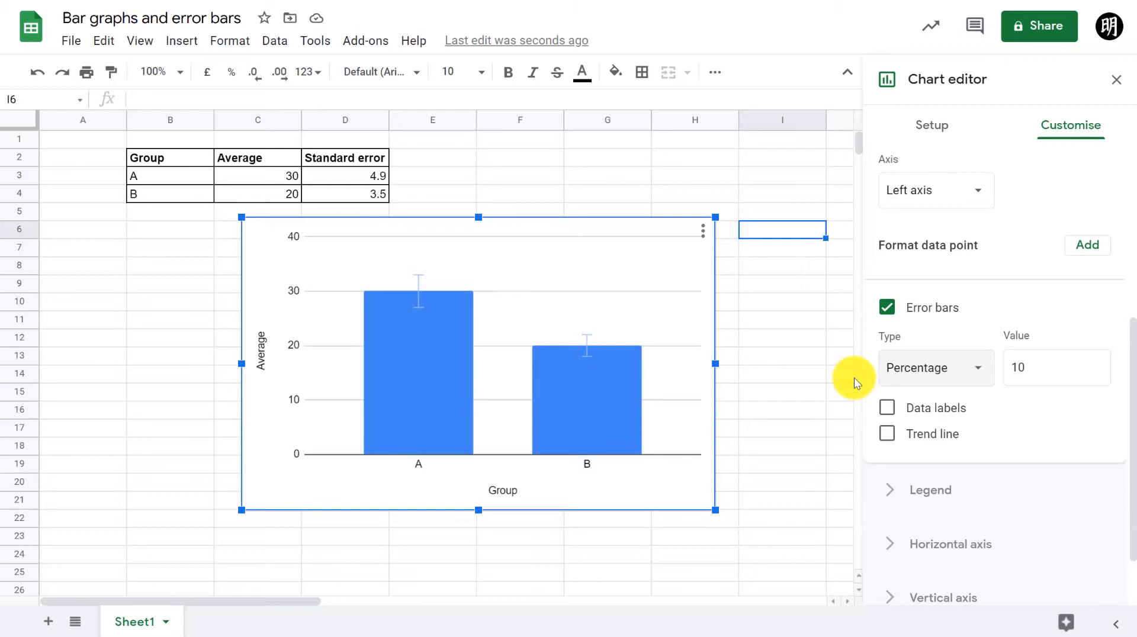
- Set the Average series' error bars to the Constant type with a value of 4.9
left_click(955, 373)
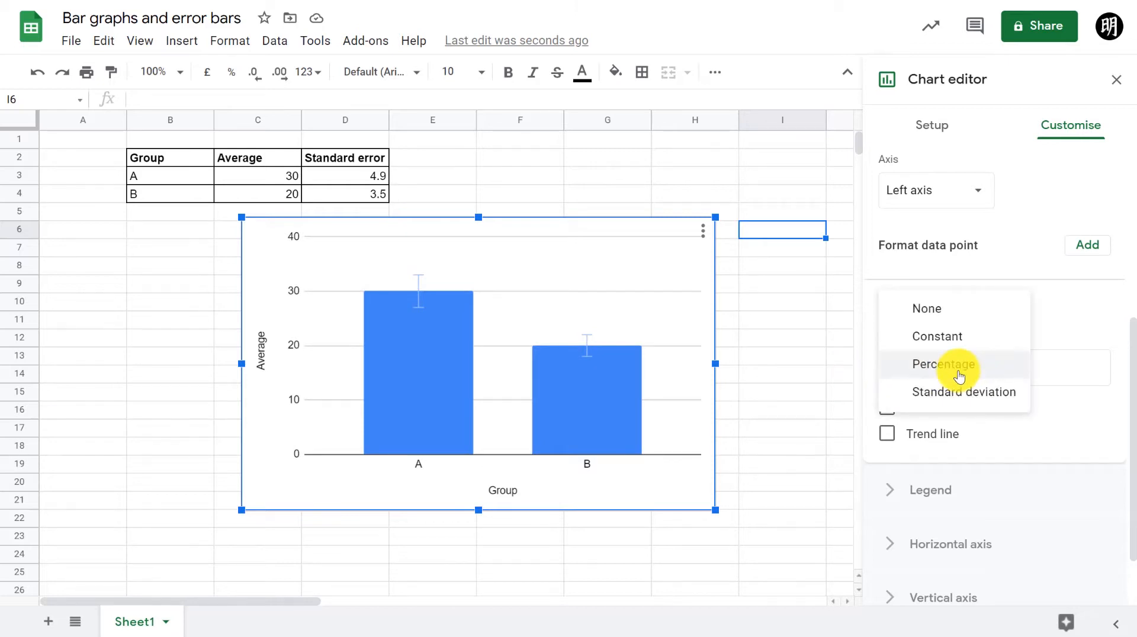
left_click(937, 335)
left_click(1032, 366)
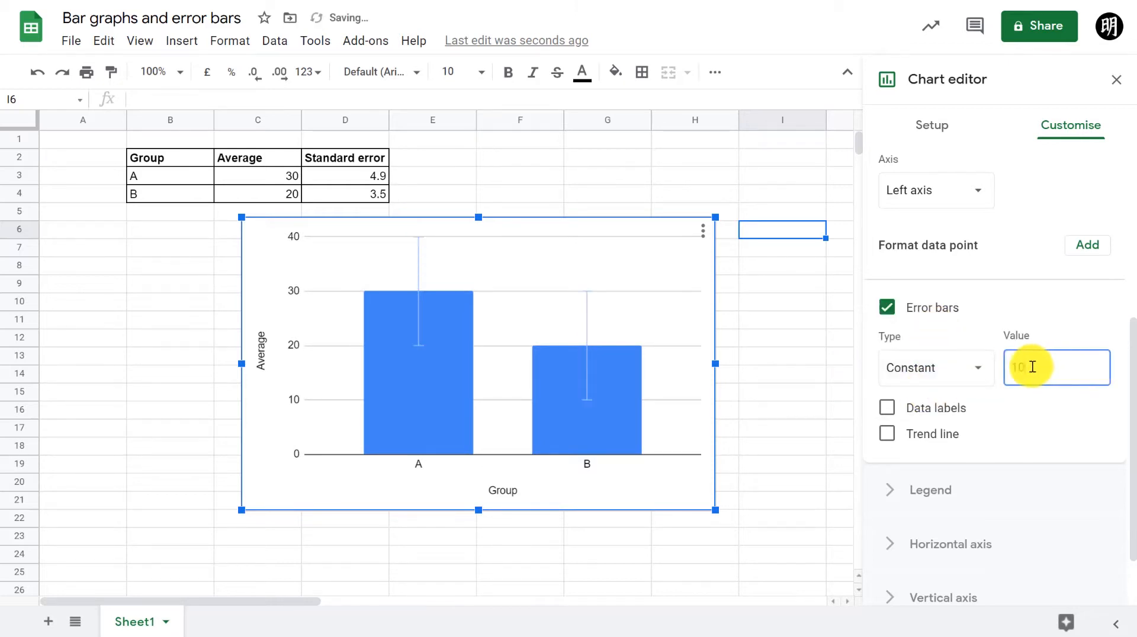
type("4.9")
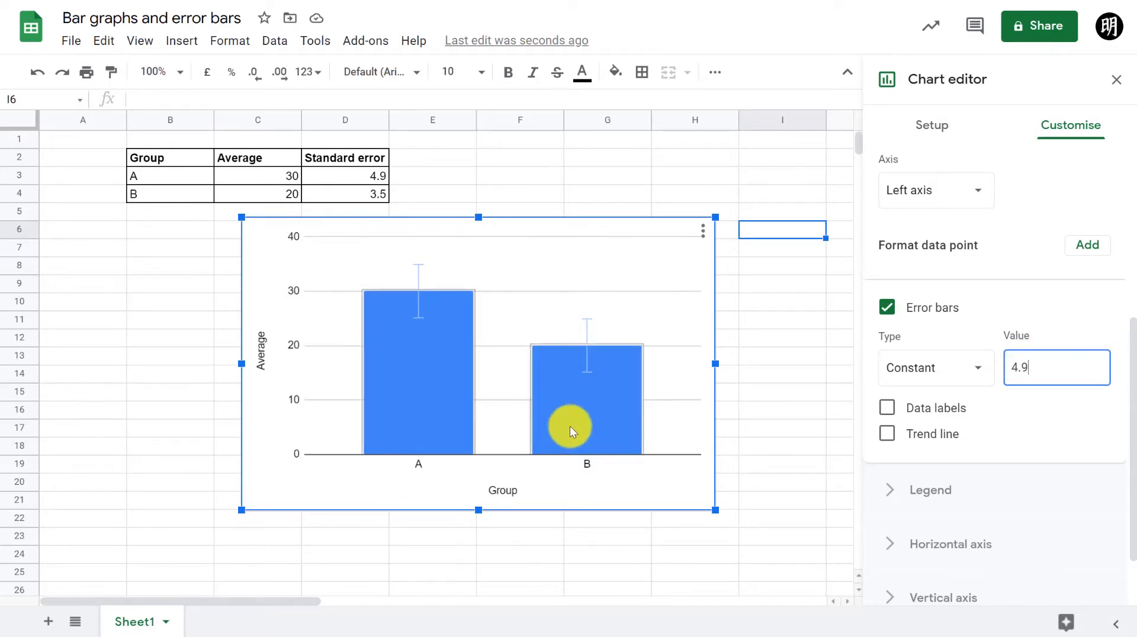
- Check which series can be formatted and switch the chart's rows and columns so groups A and B are separate series
scroll(1084, 424, "up", 4)
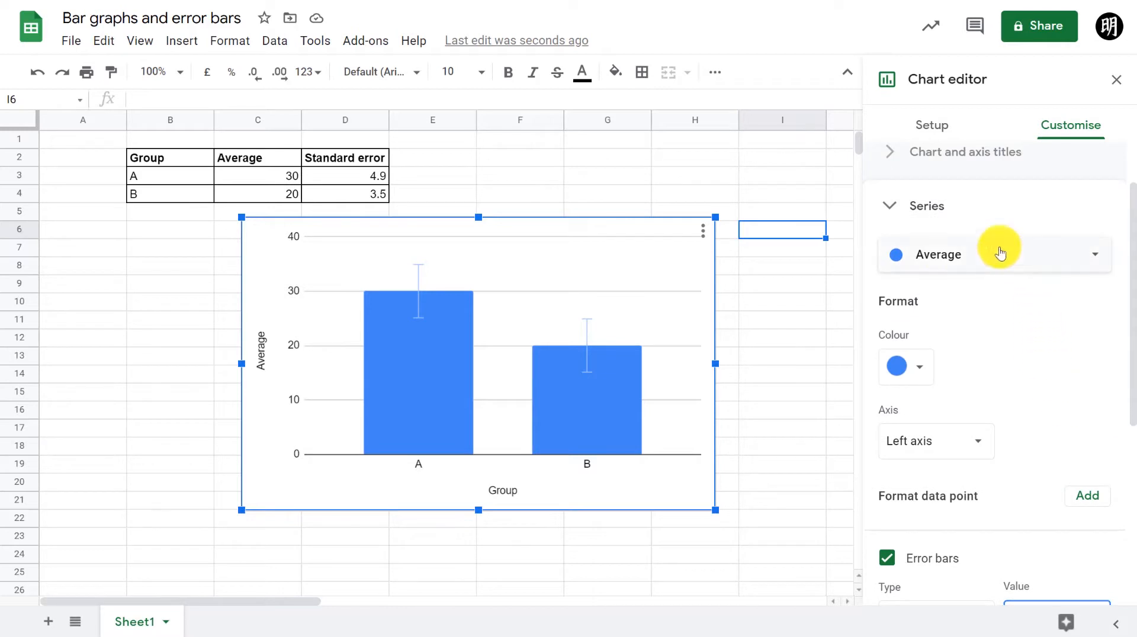
left_click(939, 254)
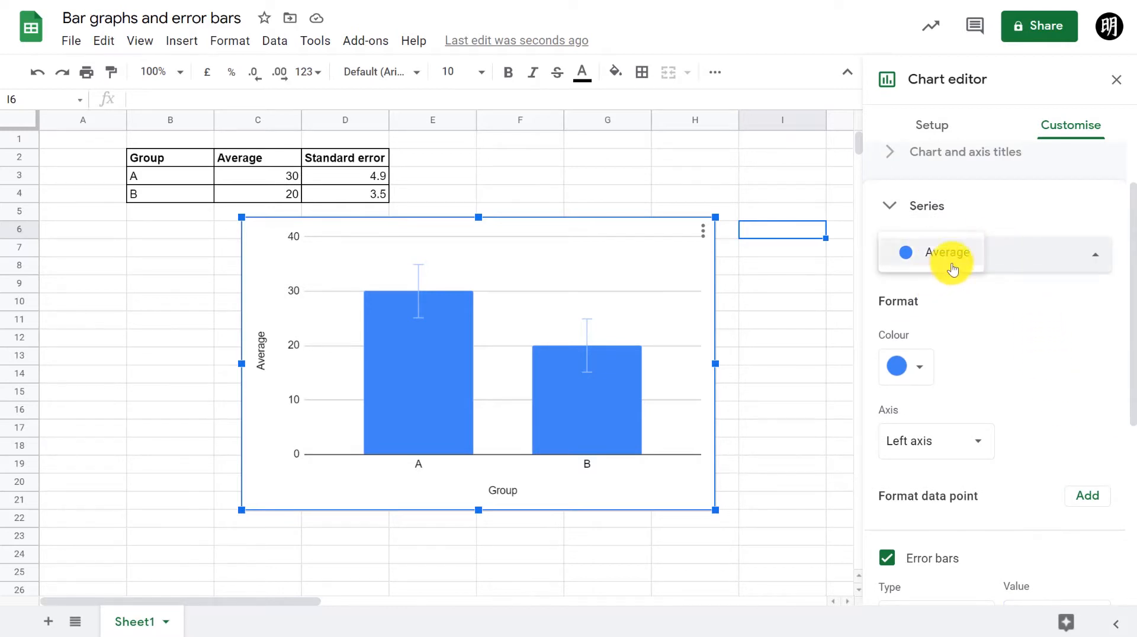
left_click(1029, 293)
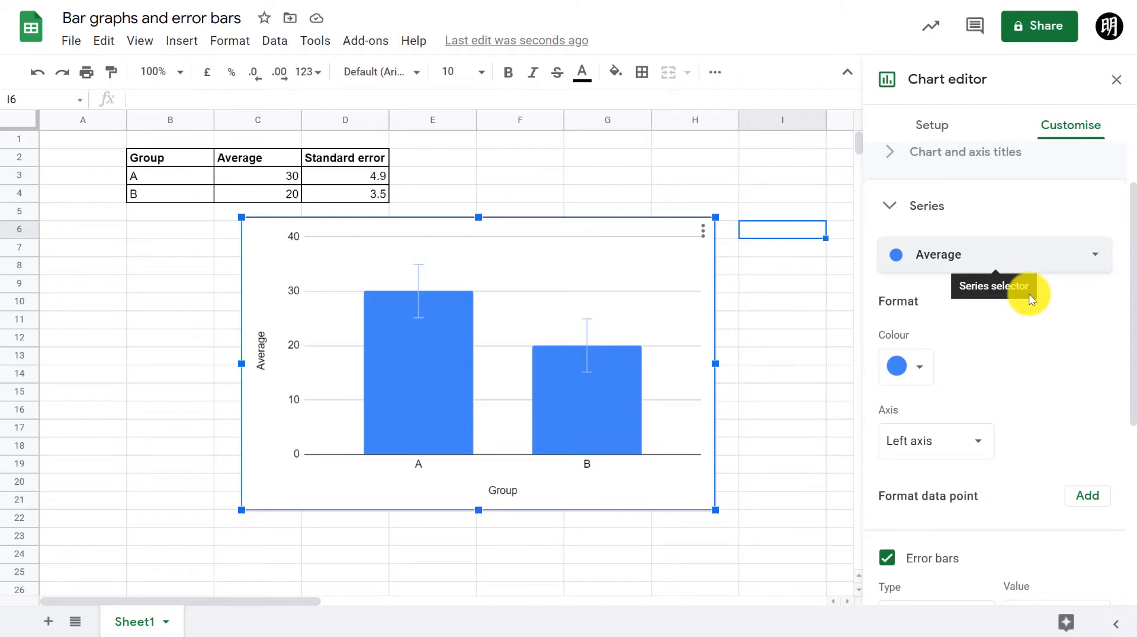
scroll(1046, 349, "up", 1)
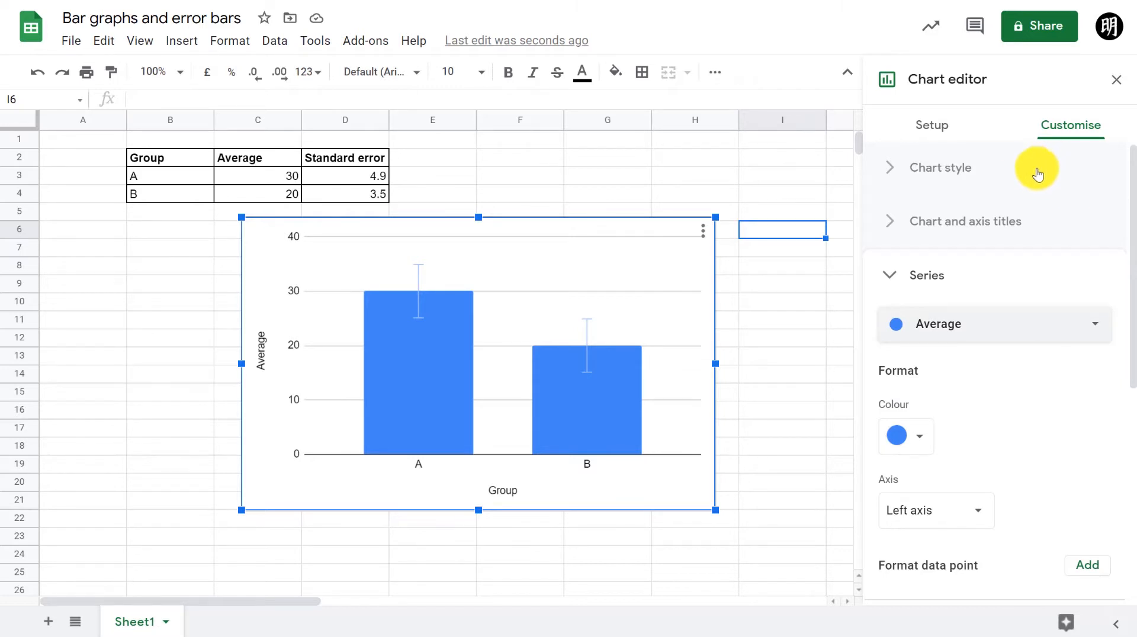
left_click(924, 132)
scroll(977, 350, "down", 1)
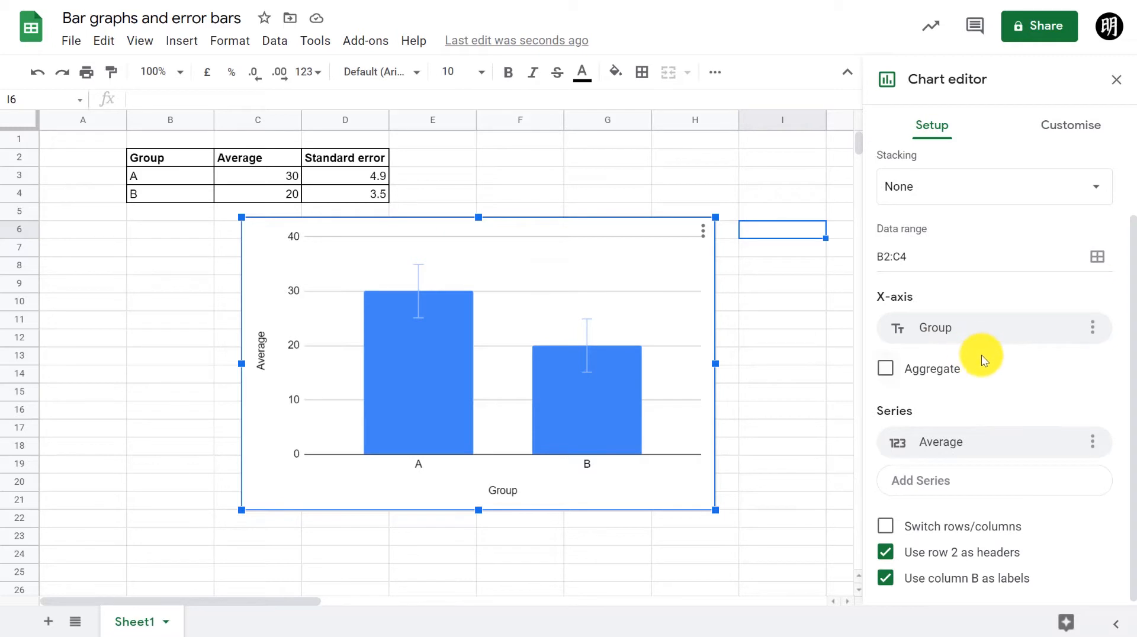
left_click(885, 527)
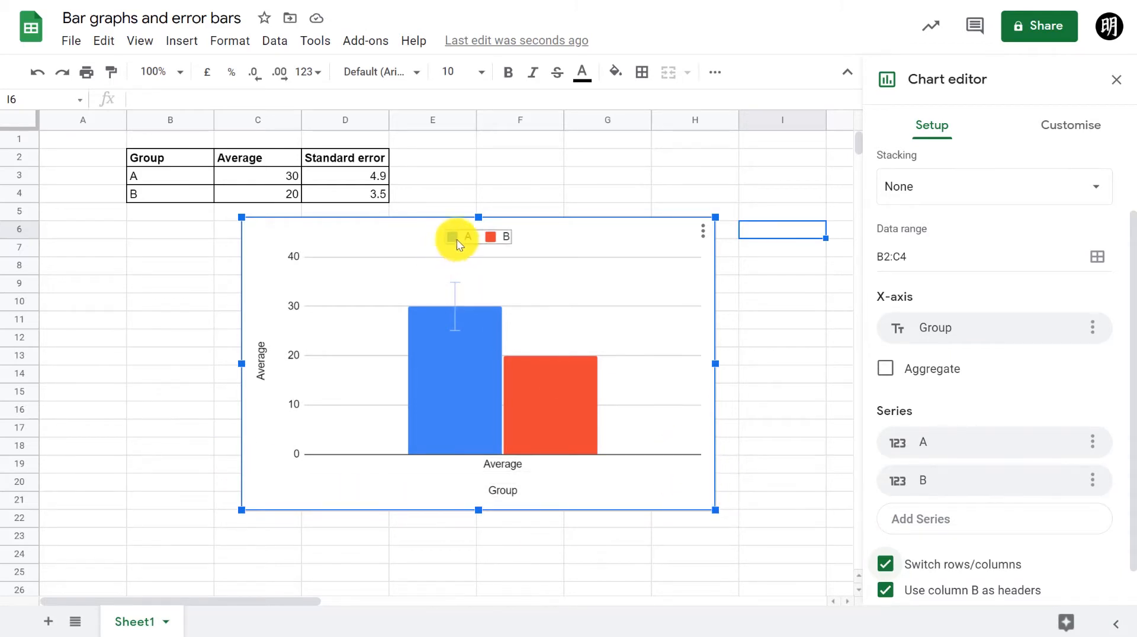
left_click(885, 563)
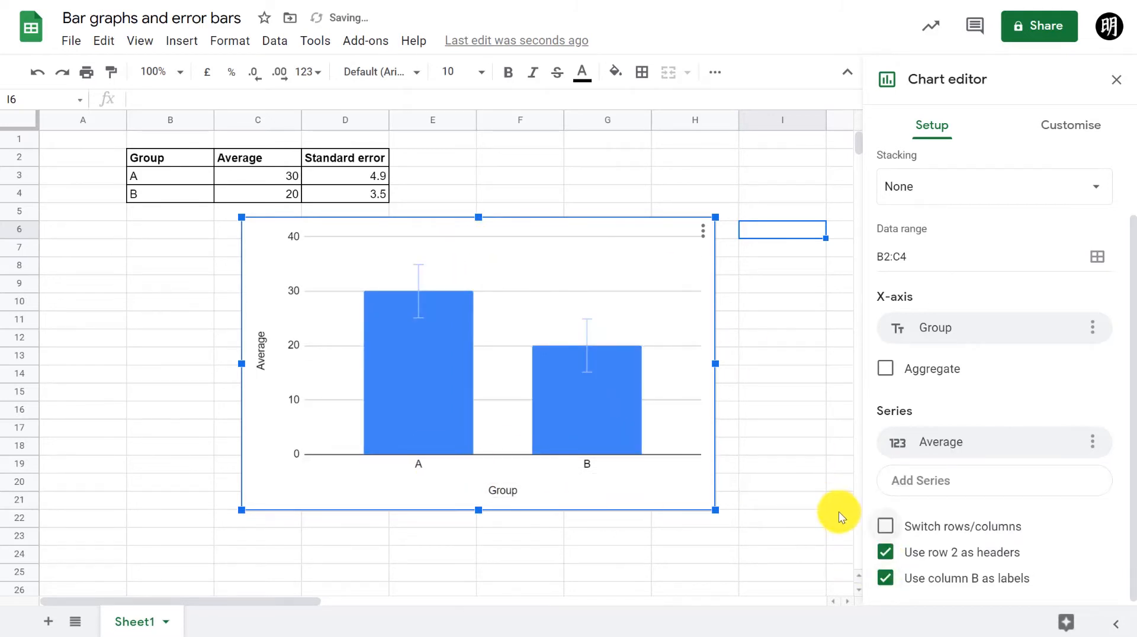
left_click(888, 529)
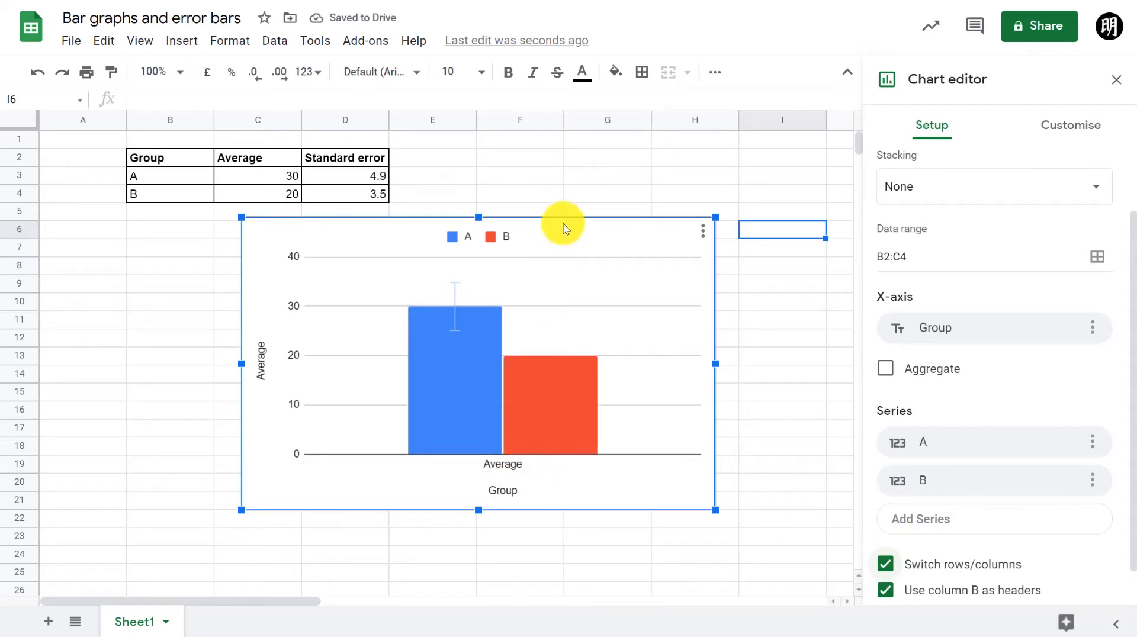
- Review the error bar settings of series A in the chart customisation
left_click(1066, 134)
left_click(966, 240)
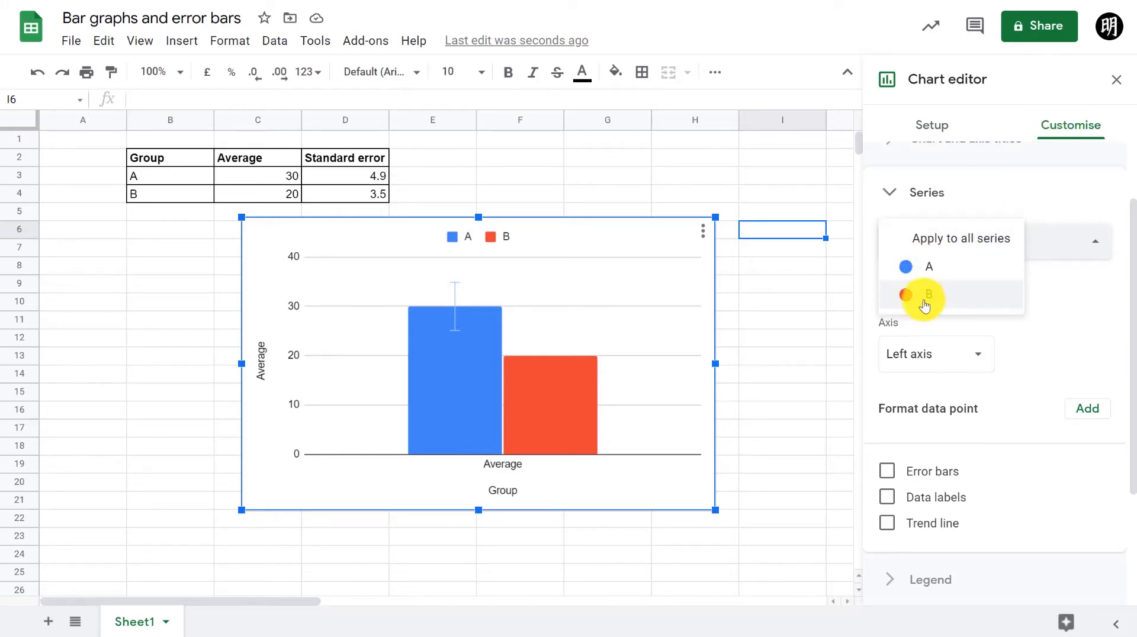
left_click(927, 270)
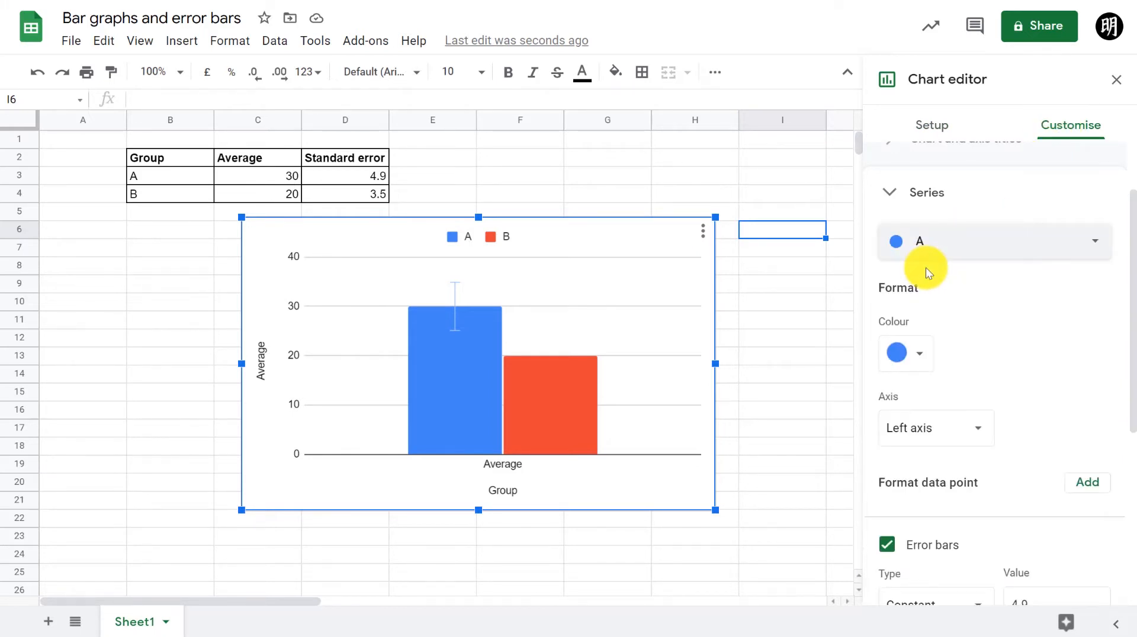
scroll(965, 368, "down", 1)
scroll(965, 370, "down", 1)
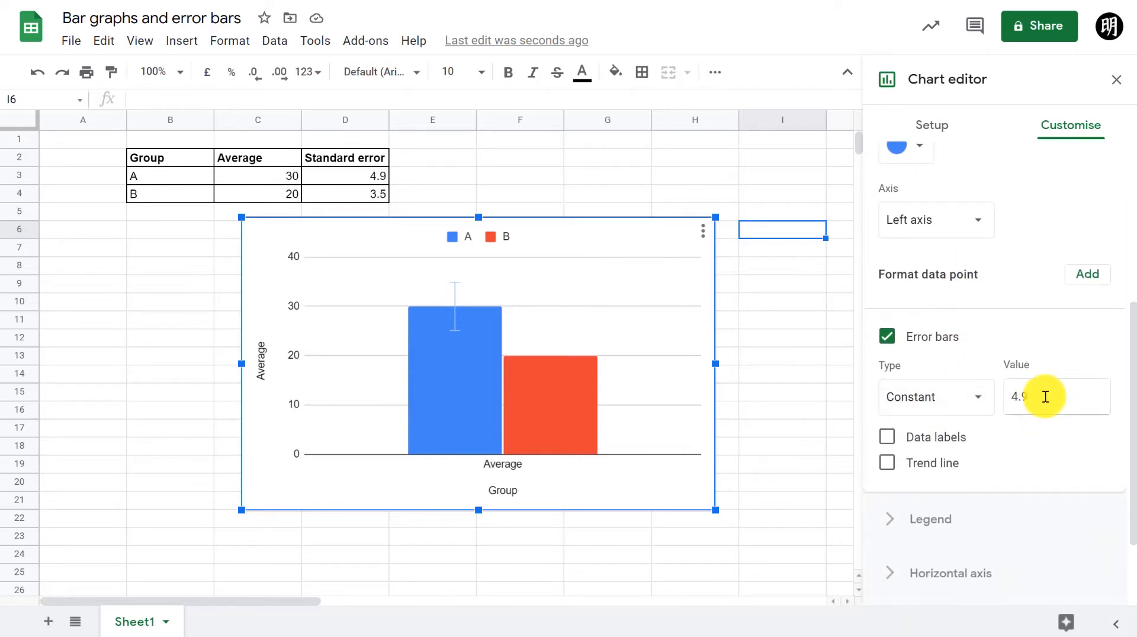
scroll(1011, 405, "up", 1)
scroll(1010, 406, "up", 2)
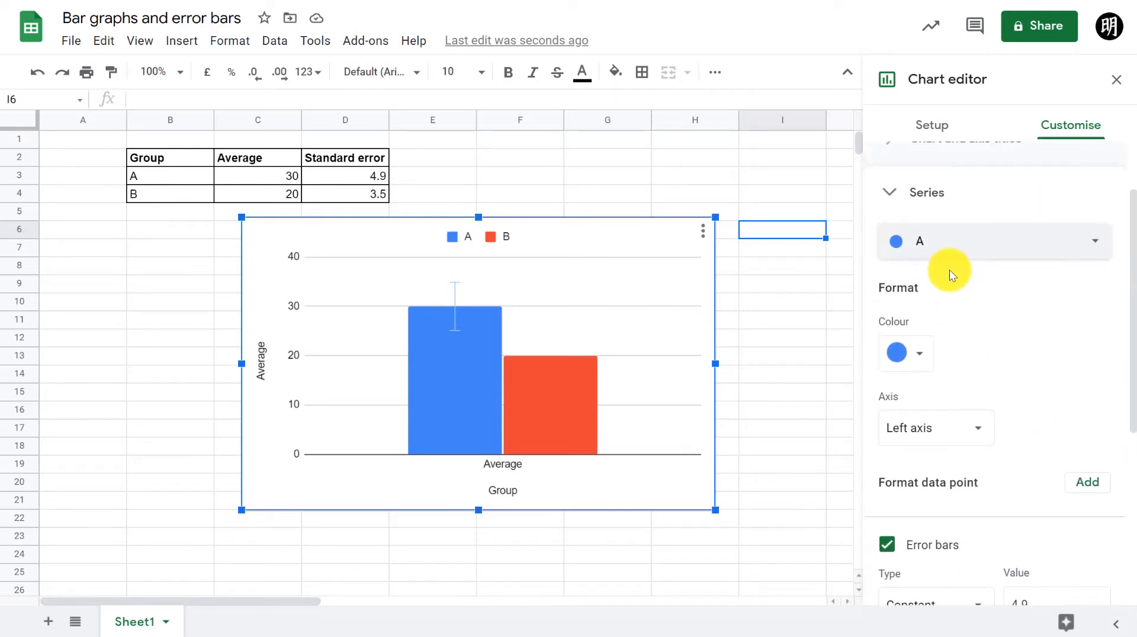
- Add error bars to series B, using the Constant type with a value of 3.5
left_click(952, 244)
left_click(927, 269)
scroll(970, 341, "down", 2)
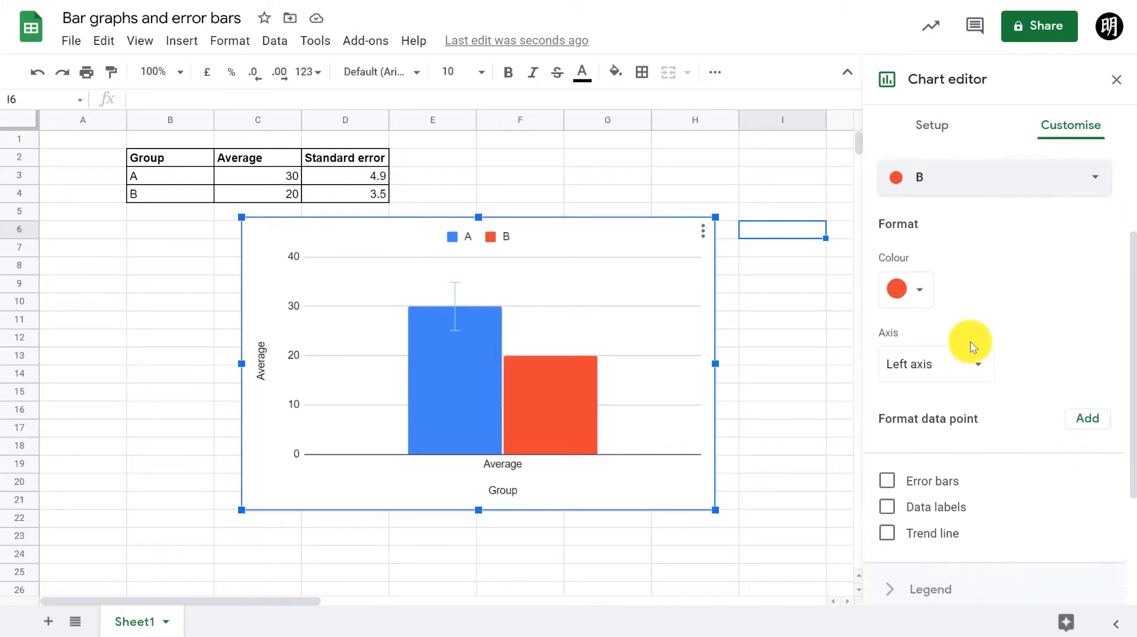
left_click(889, 405)
left_click(915, 466)
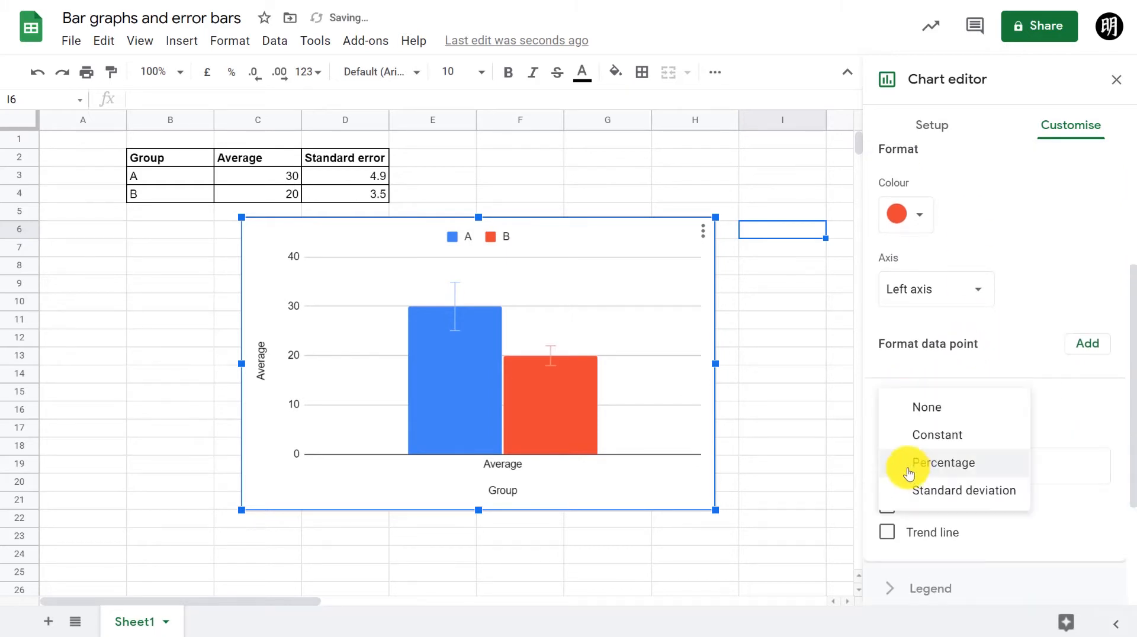
left_click(904, 434)
left_click(1053, 462)
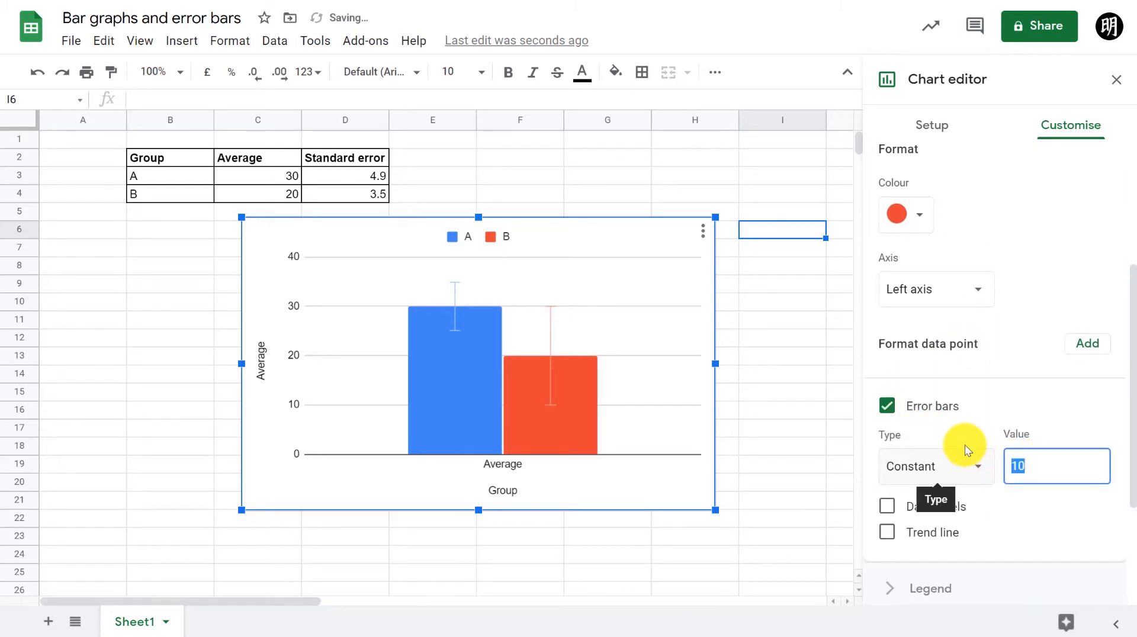
type("3.5")
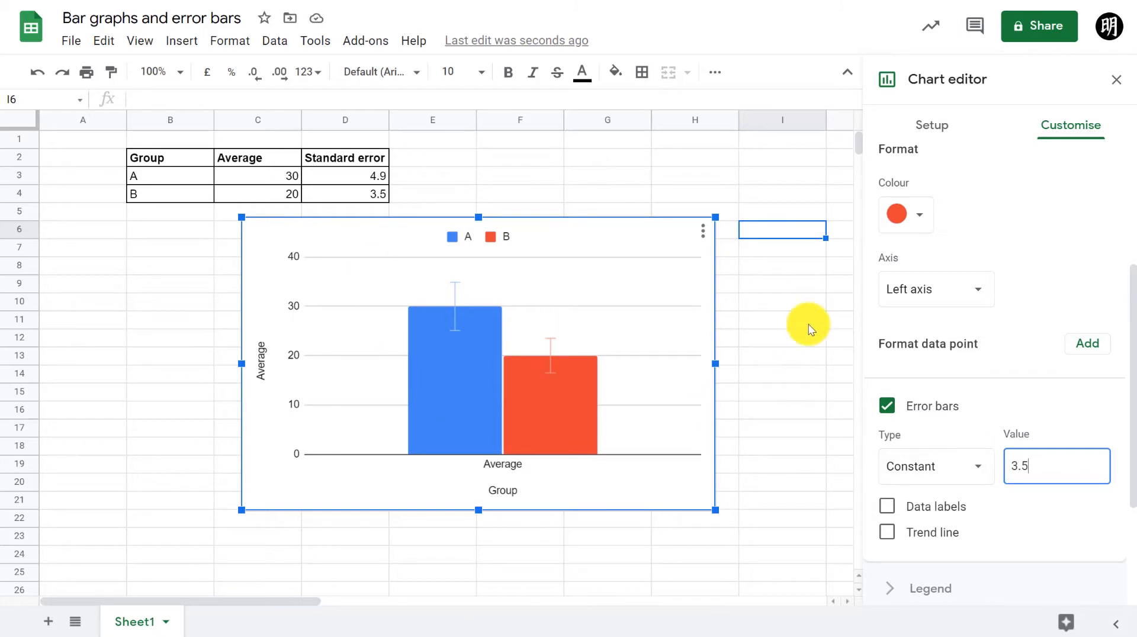
- Finish editing the chart, make it narrower and move it beside the data table
left_click(733, 193)
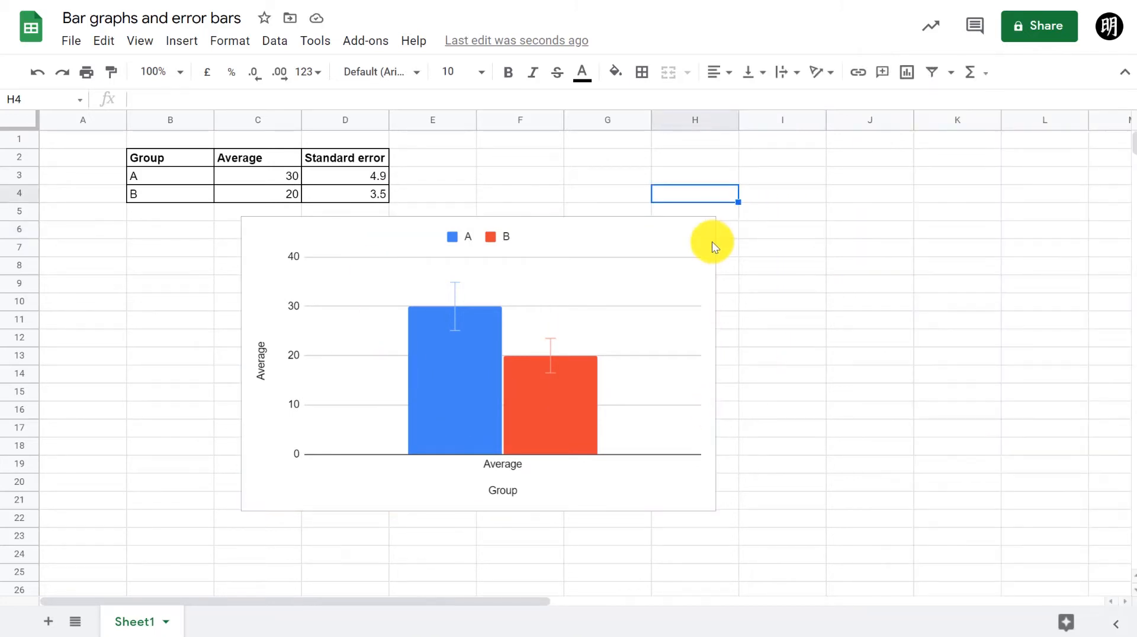
left_click(714, 247)
left_click_drag(482, 233, 754, 192)
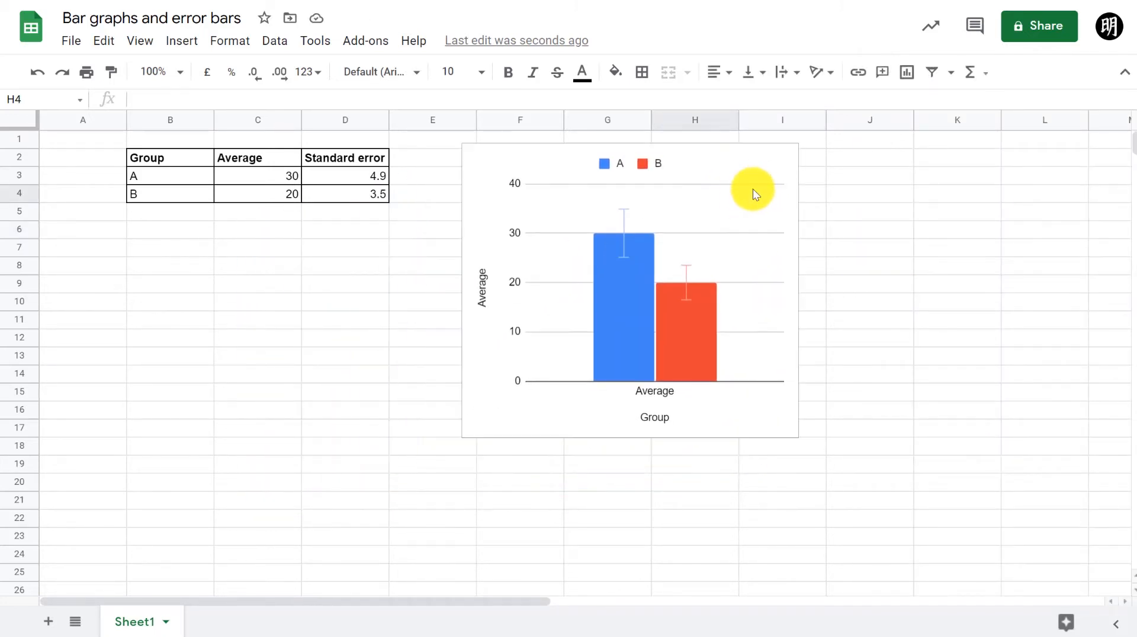
left_click(779, 164)
- Copy the group data table B2:D4 and paste it transposed below the original, starting at cell B8
left_click(174, 159)
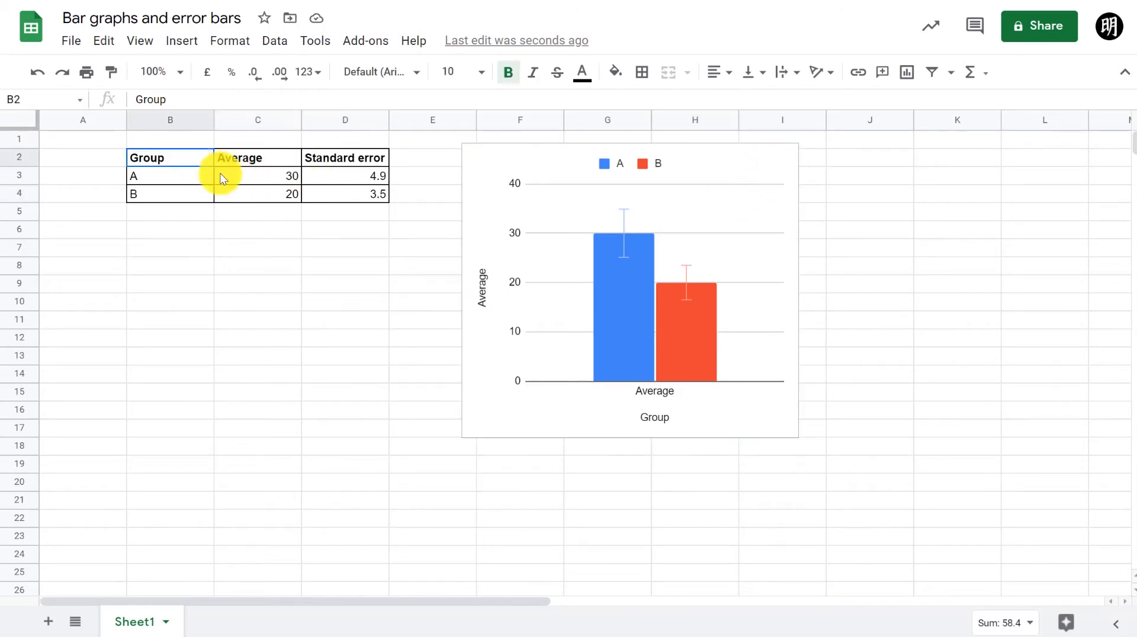
left_click_drag(222, 179, 342, 196)
left_click(172, 269)
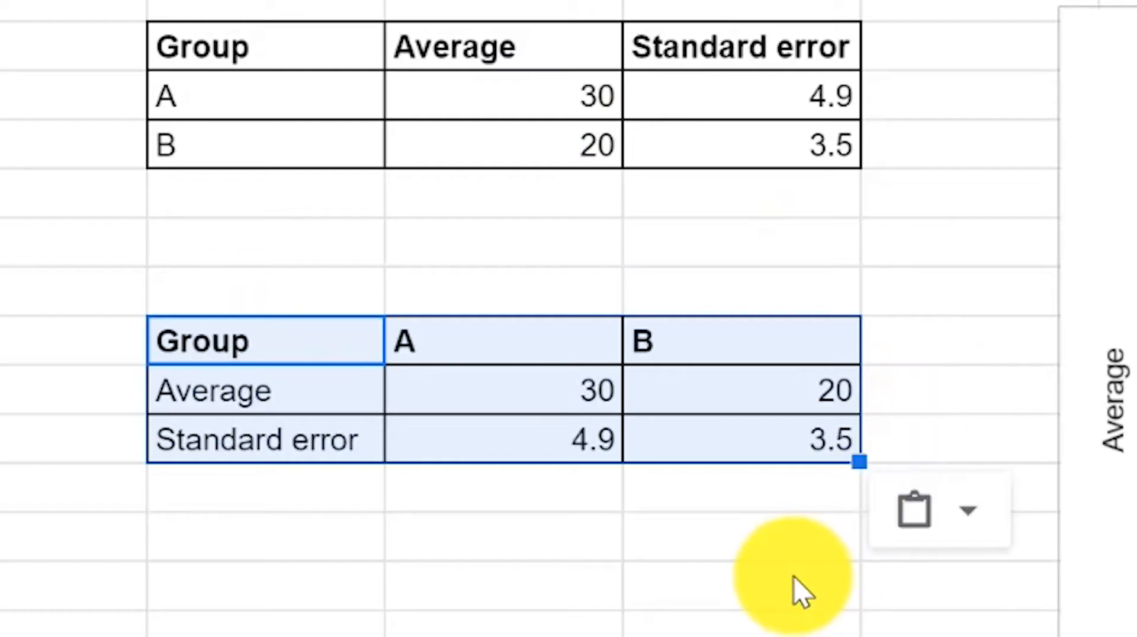
left_click(773, 553)
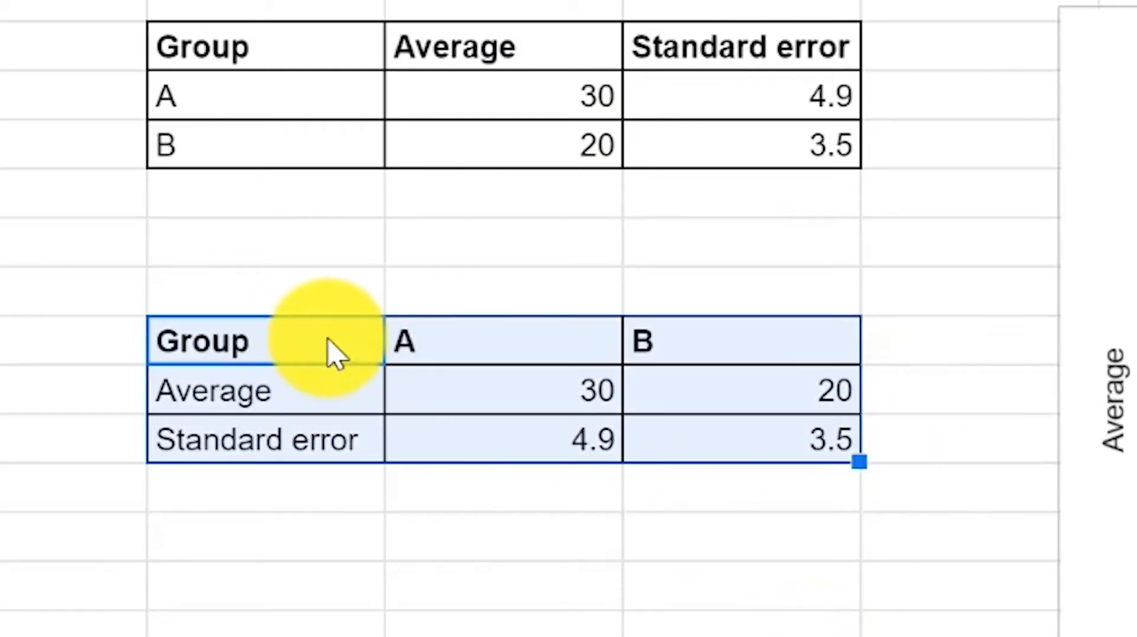
- Try a chart of the transposed table's Group and Average rows (B8:D9), open its customisation options, and delete the chart
left_click(329, 339)
left_click_drag(230, 340, 711, 393)
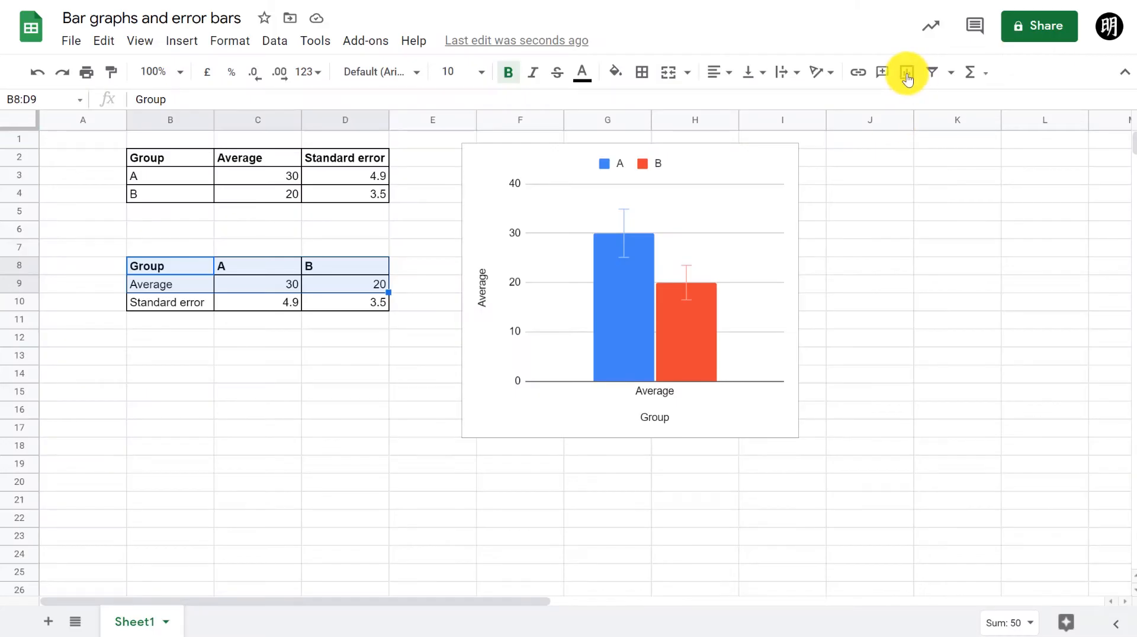
left_click(907, 72)
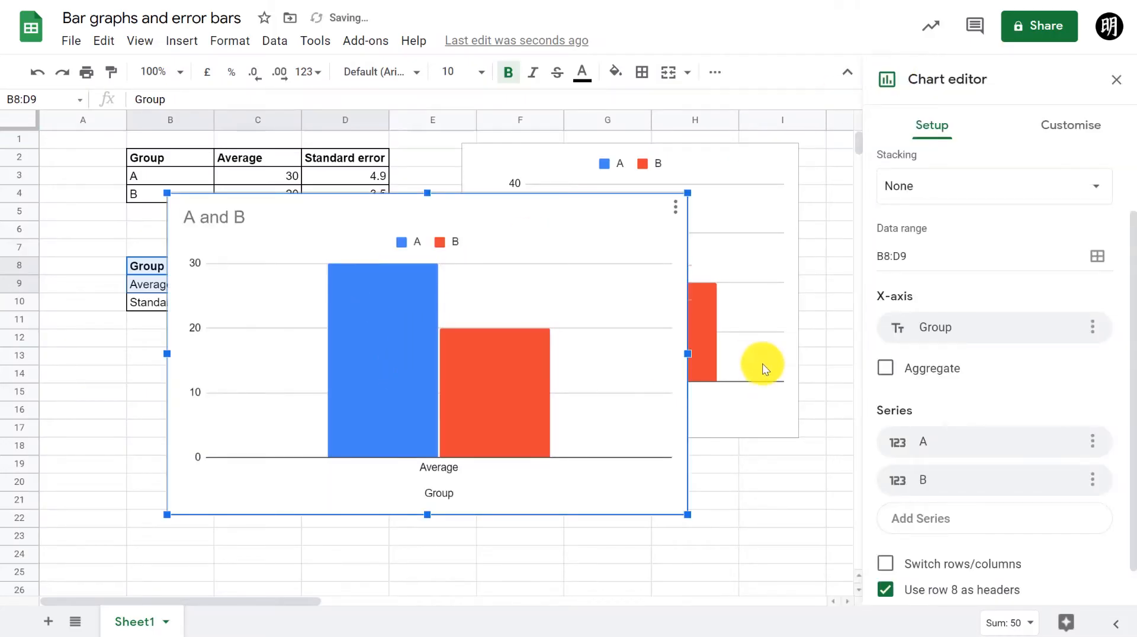
left_click(1061, 126)
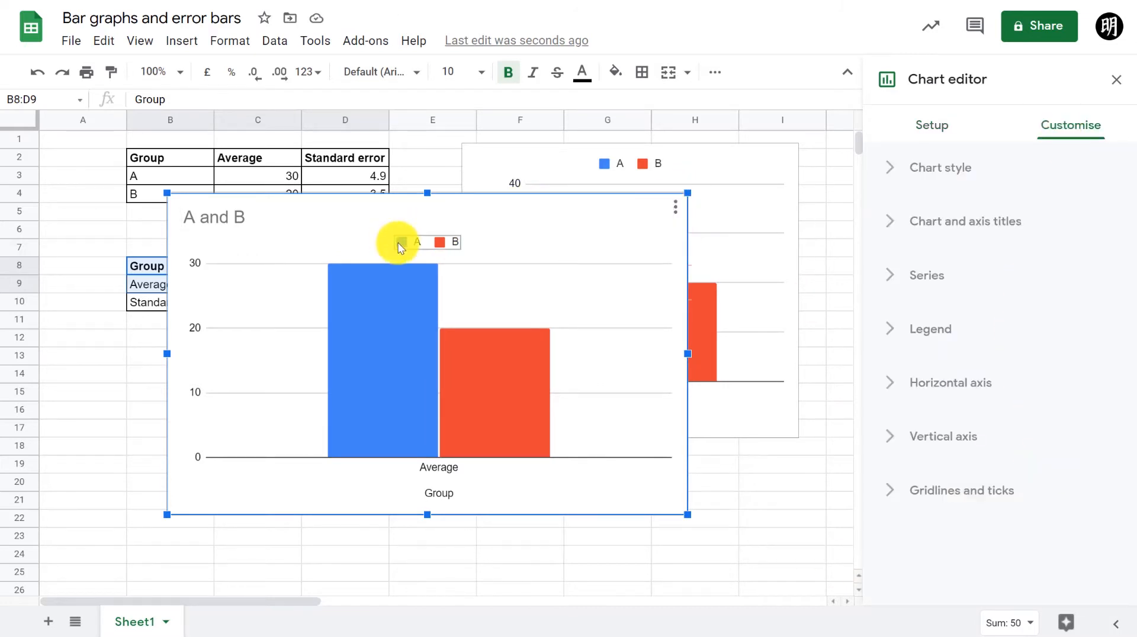
key("Delete")
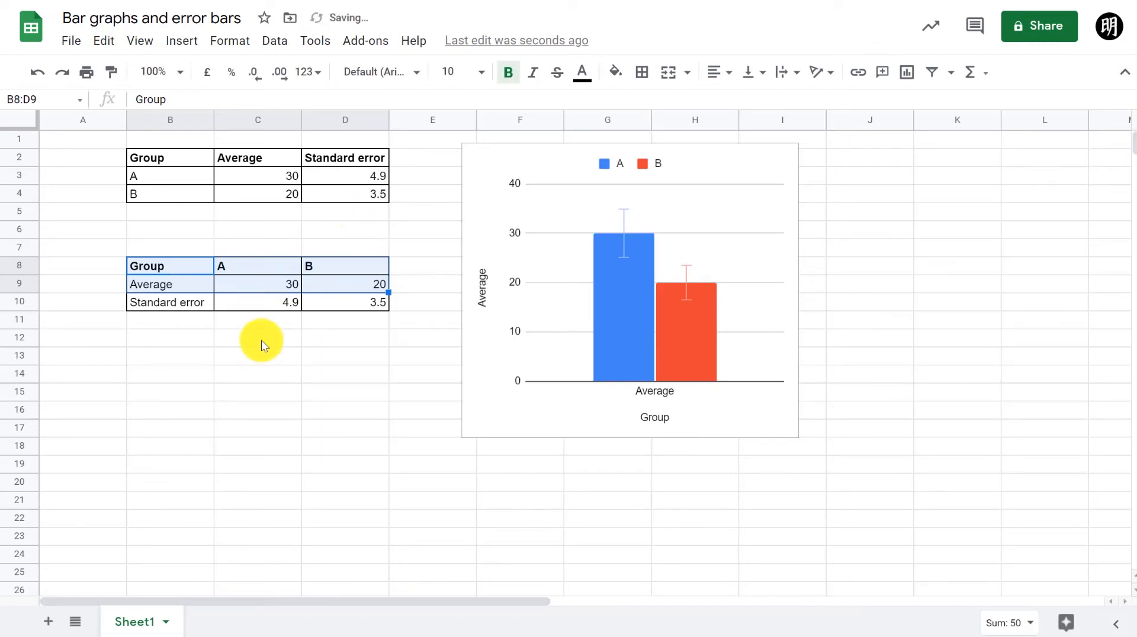
- Compare the layout of the original data table with that of the transposed table below it
left_click(261, 339)
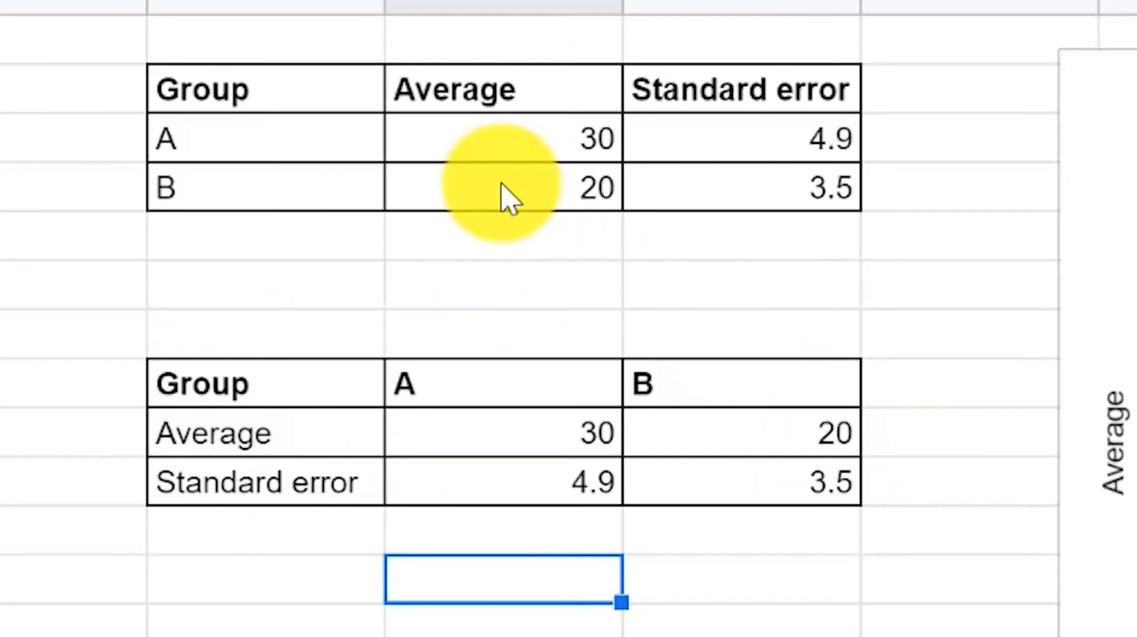
left_click_drag(246, 84, 249, 201)
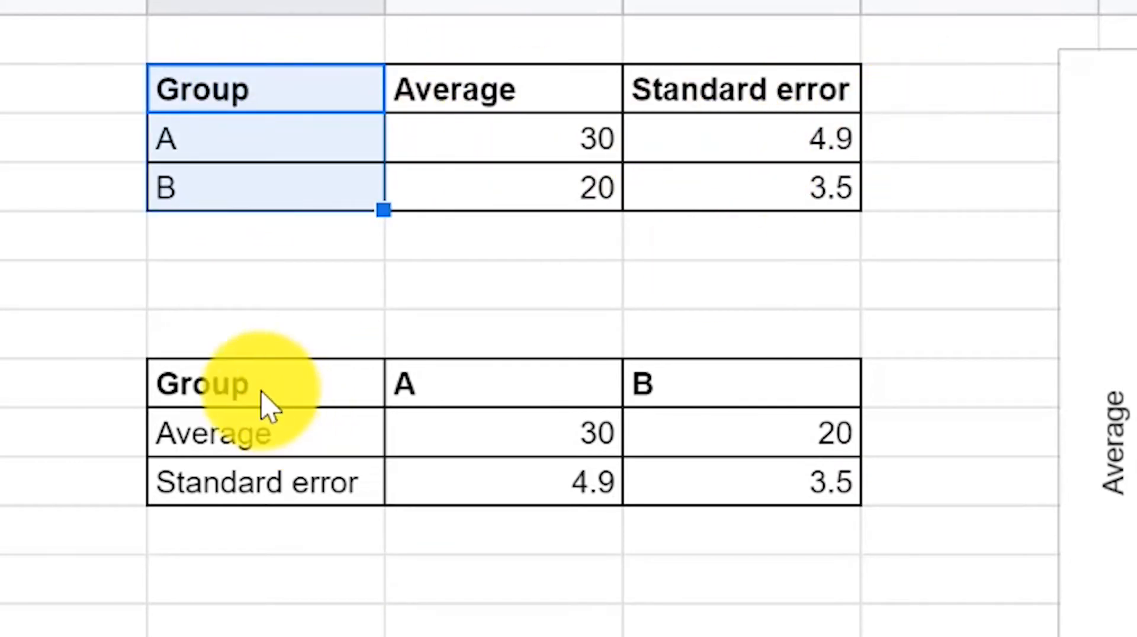
left_click_drag(269, 406, 761, 457)
left_click(304, 393)
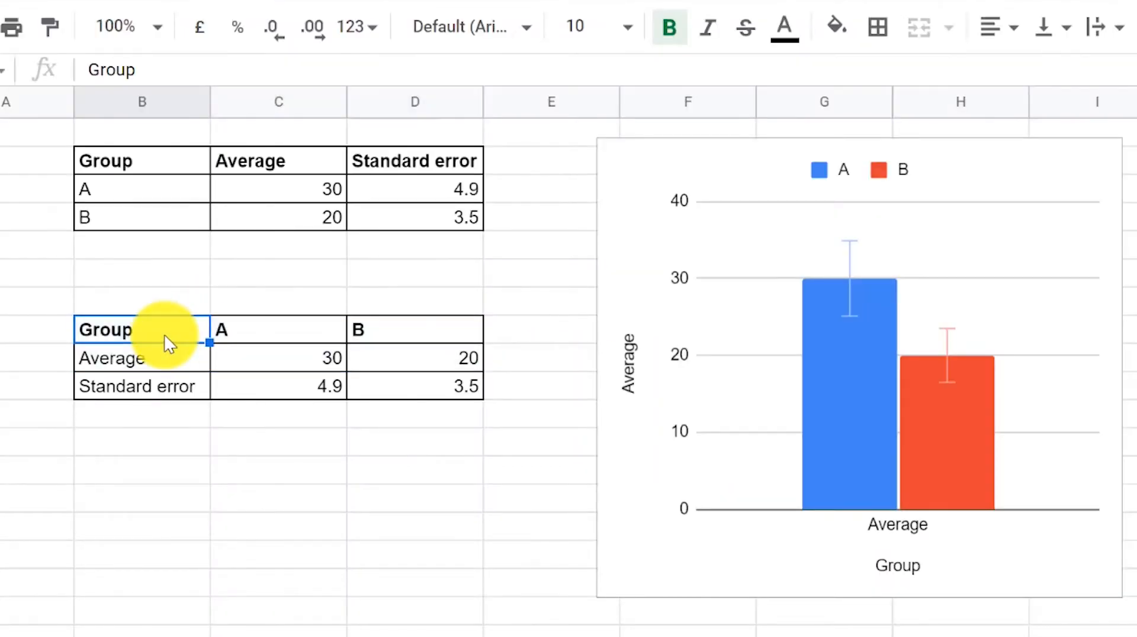
left_click_drag(165, 335, 442, 386)
left_click(355, 386)
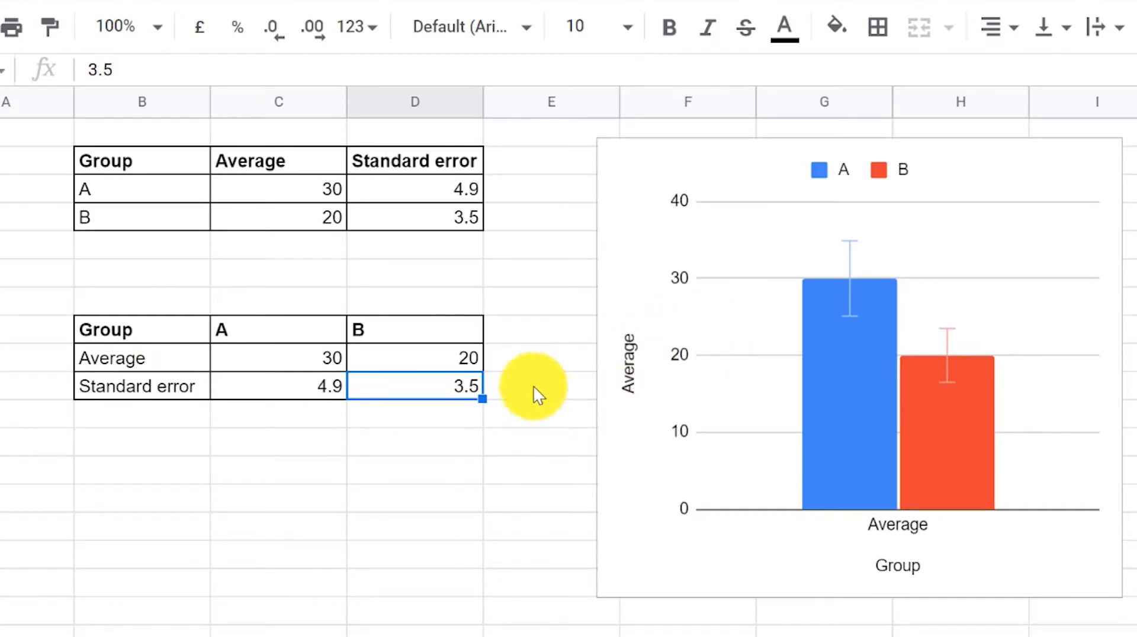
left_click_drag(140, 330, 388, 392)
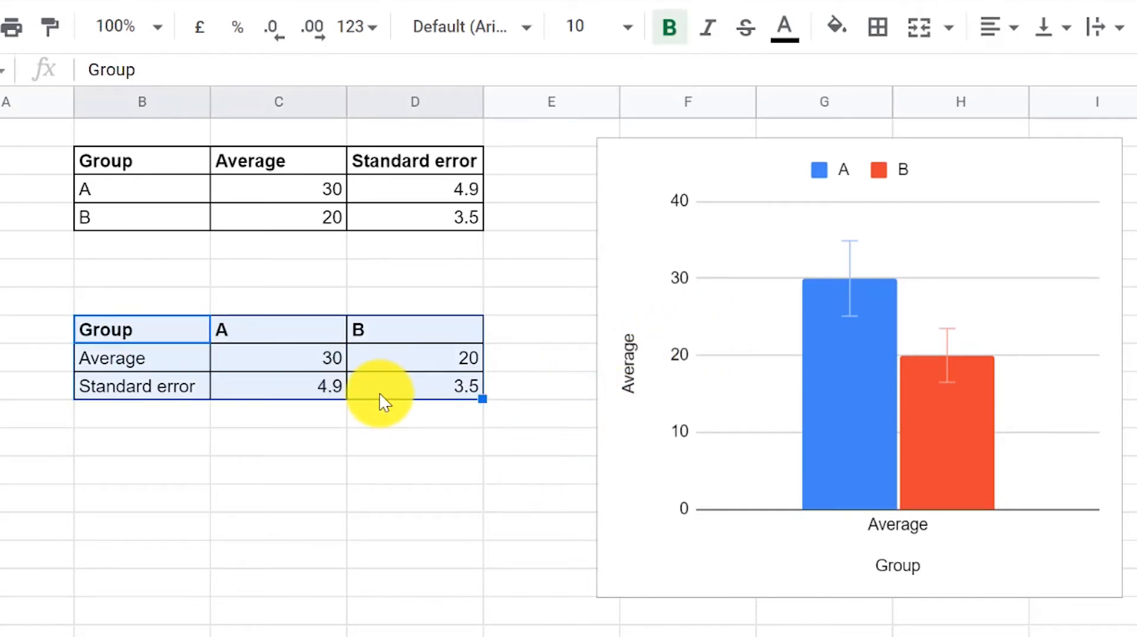
left_click_drag(204, 162, 417, 224)
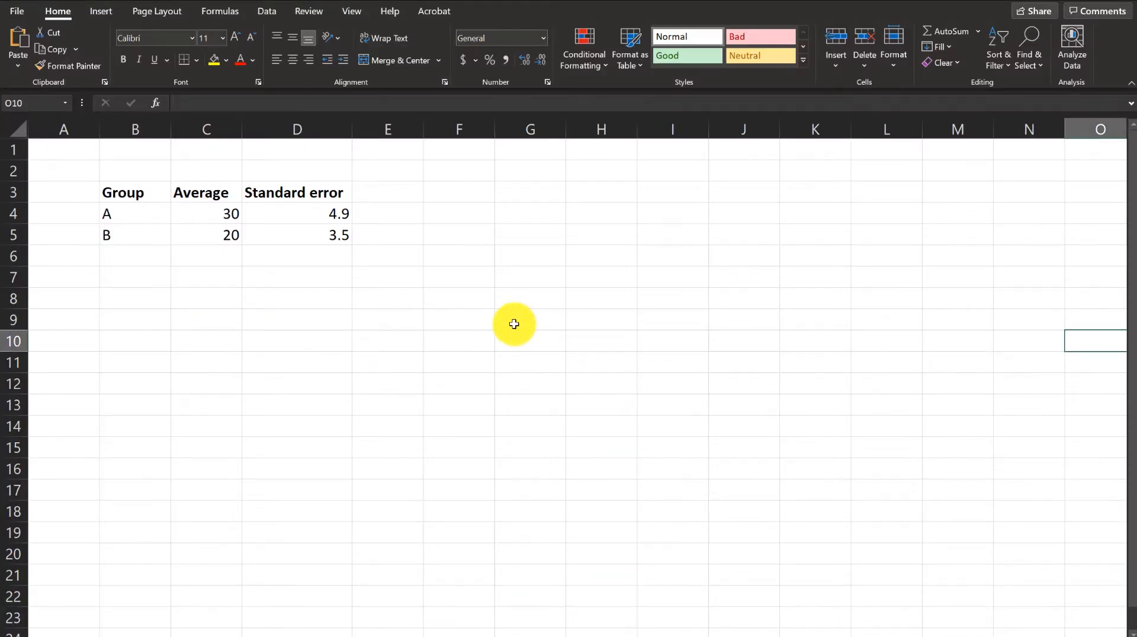
- Switch to the Excel worksheet and insert the recommended clustered column chart for the Group and Average columns (B3:C5)
left_click(134, 192)
left_click_drag(133, 188, 214, 229)
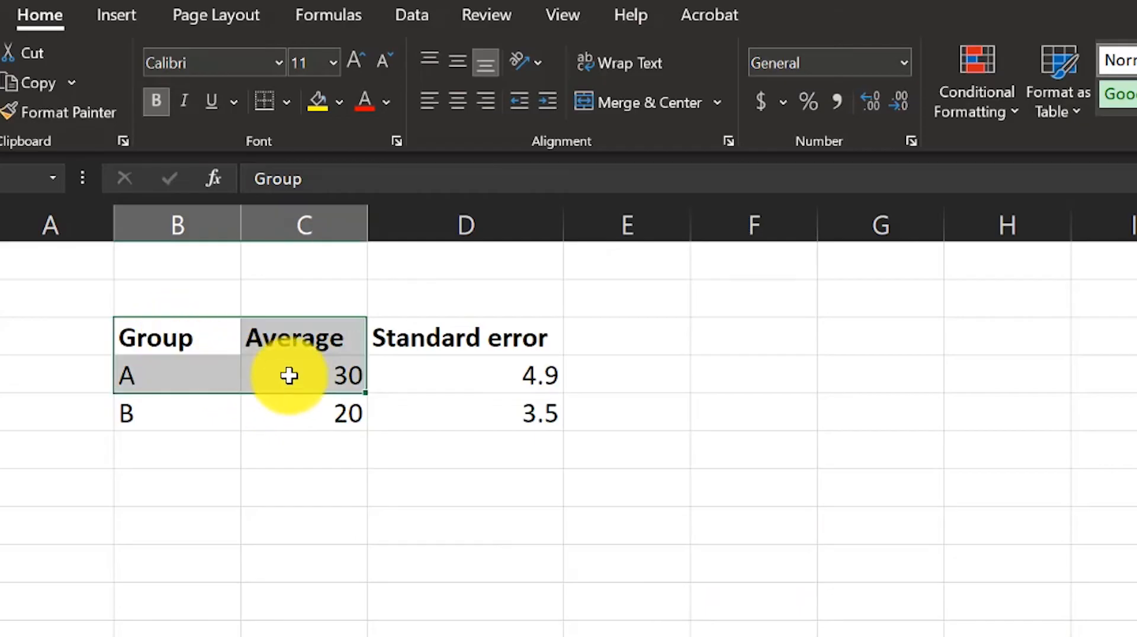
left_click_drag(317, 404, 316, 411)
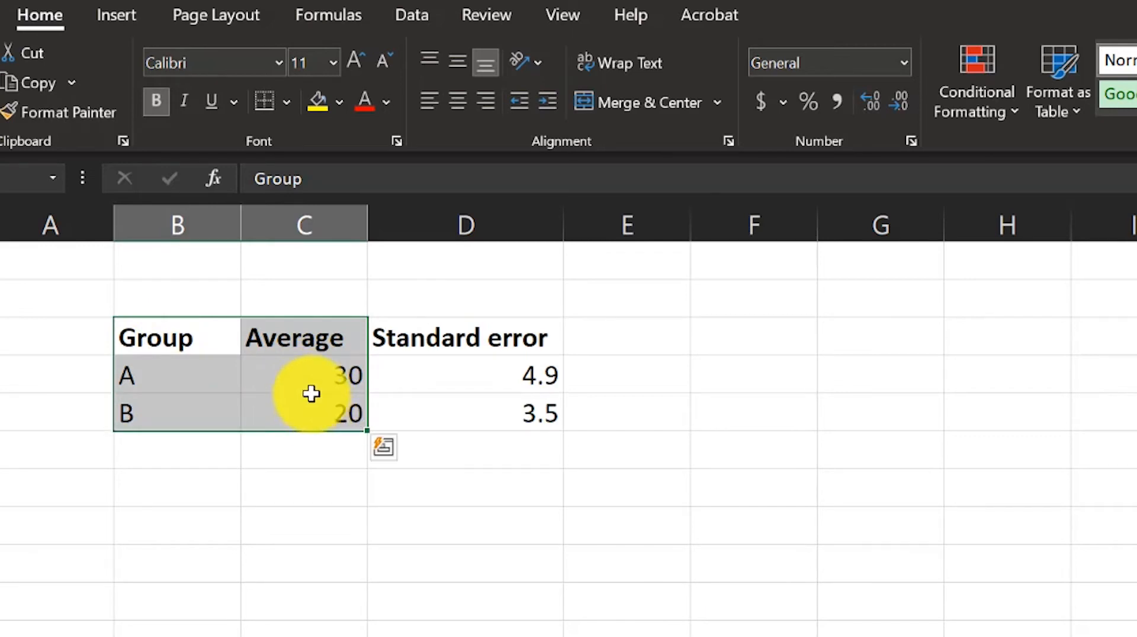
left_click(108, 24)
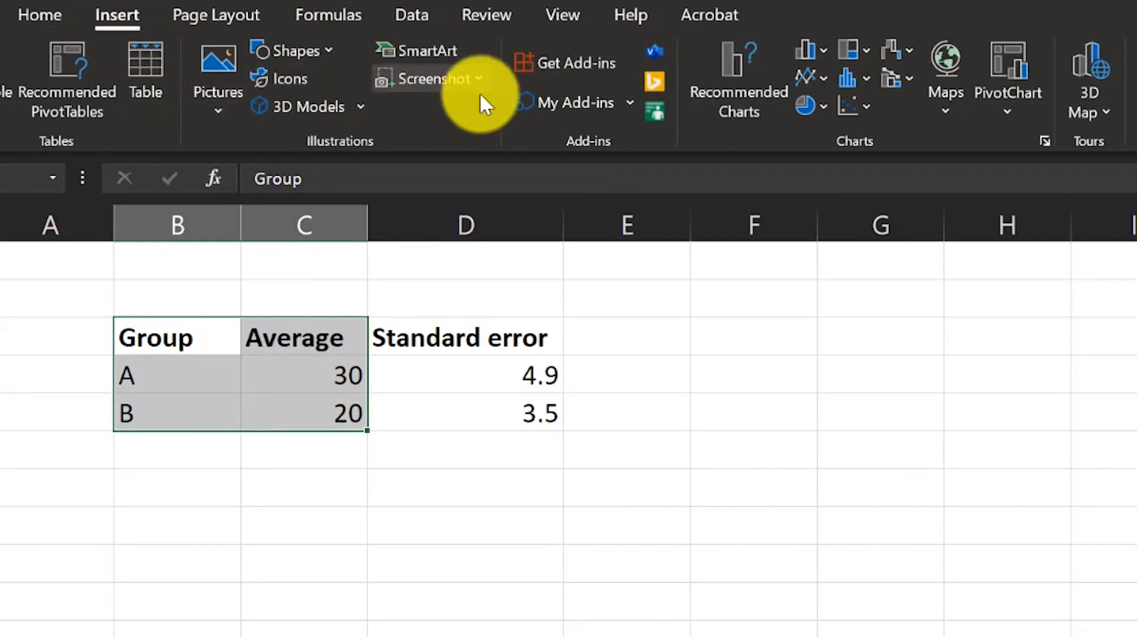
left_click(808, 50)
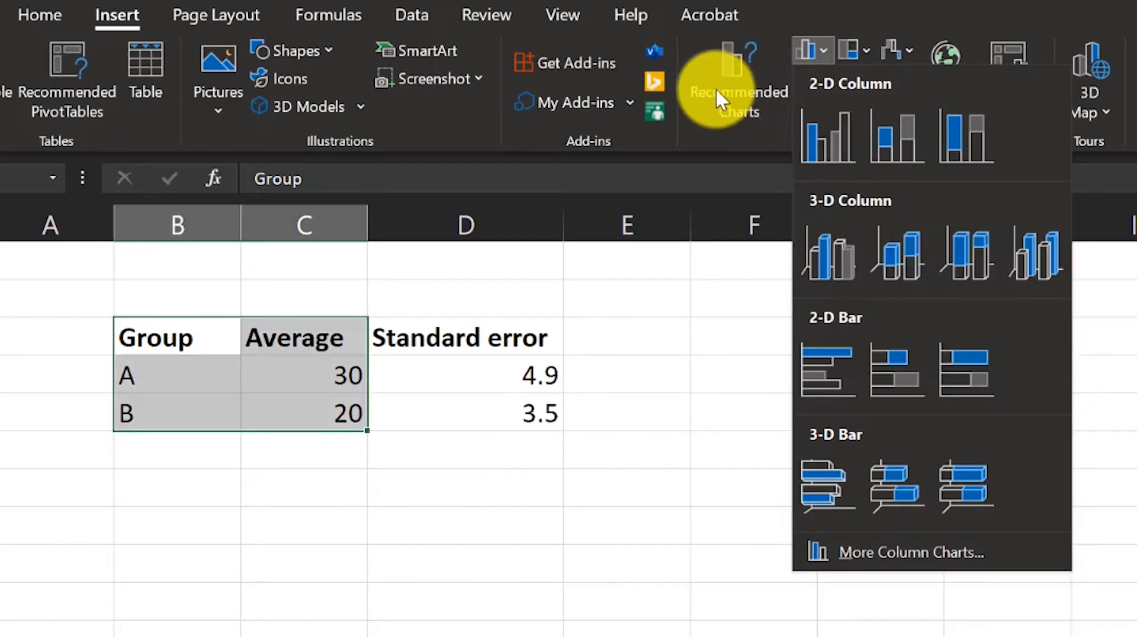
left_click(731, 86)
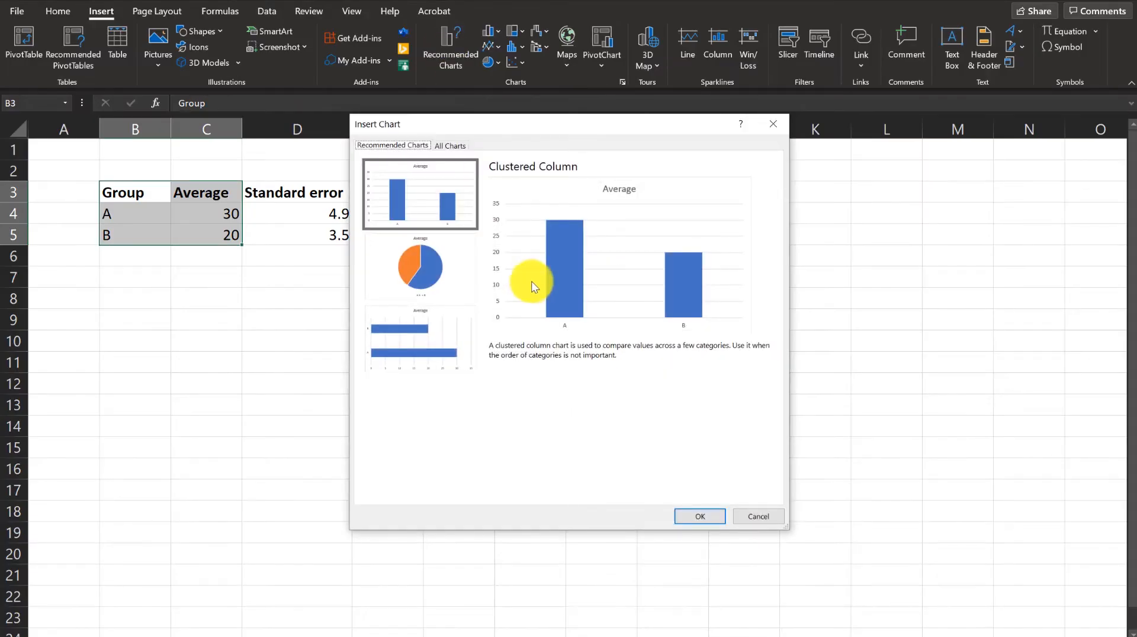
left_click(705, 515)
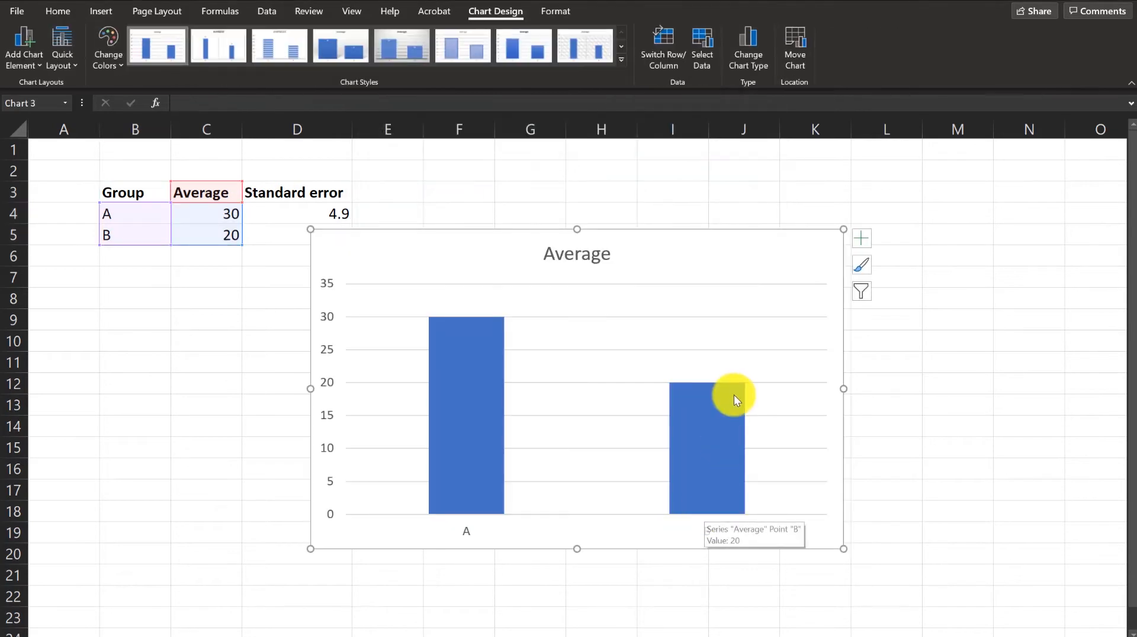
- Delete the title of the column chart and move the chart below the data table
left_click(631, 254)
key("Delete")
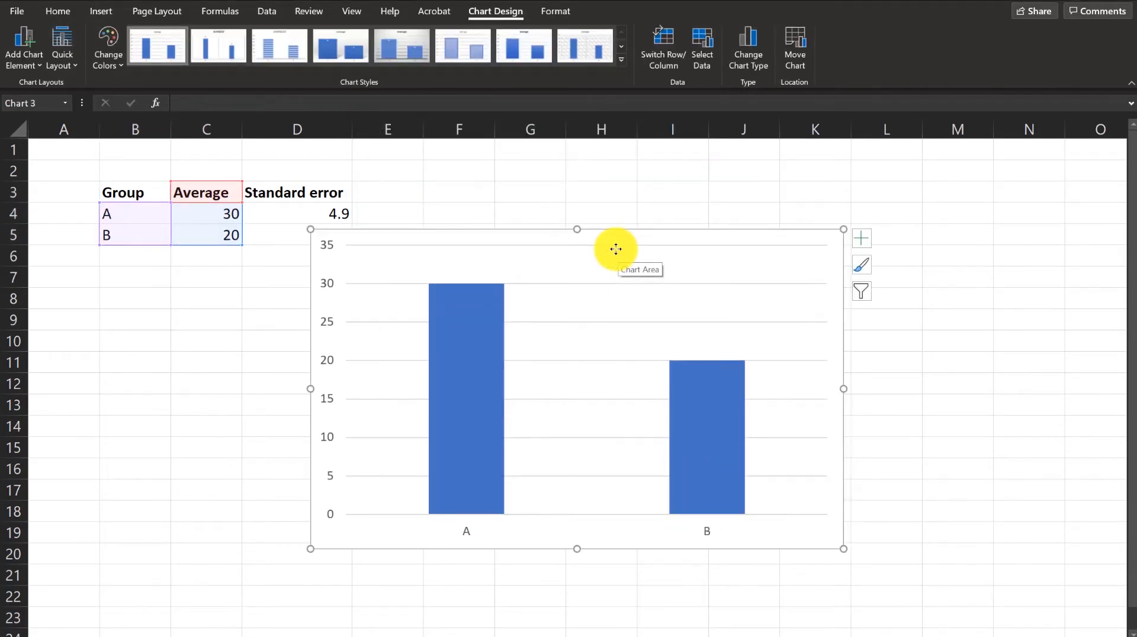
left_click_drag(616, 249, 513, 266)
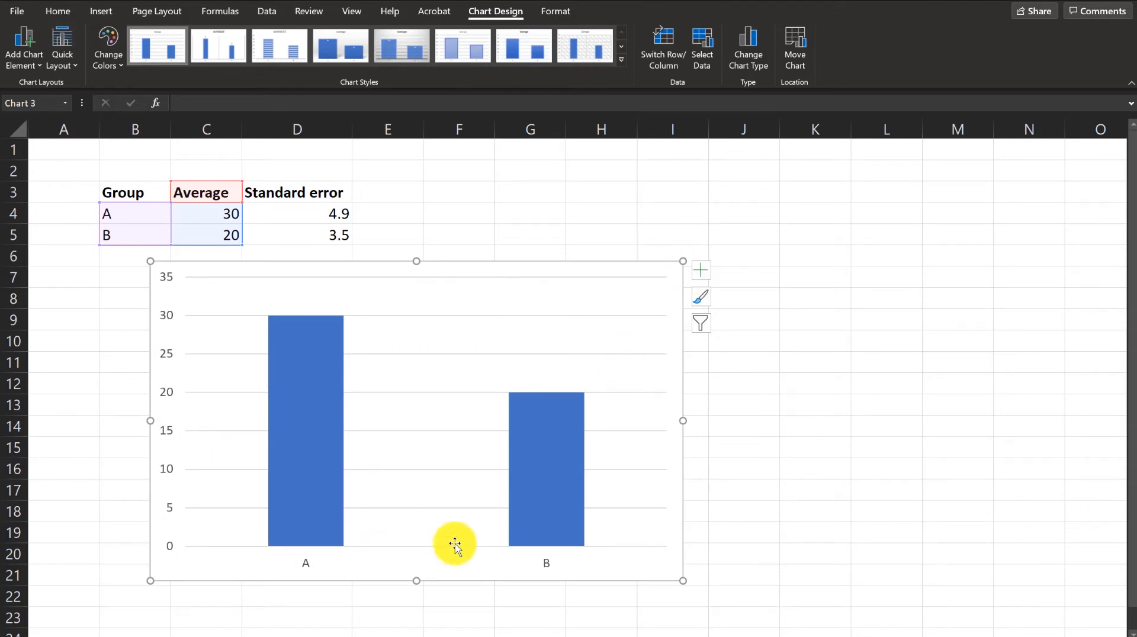
- Add error bars to the column chart and set their error amount to Custom
left_click(700, 271)
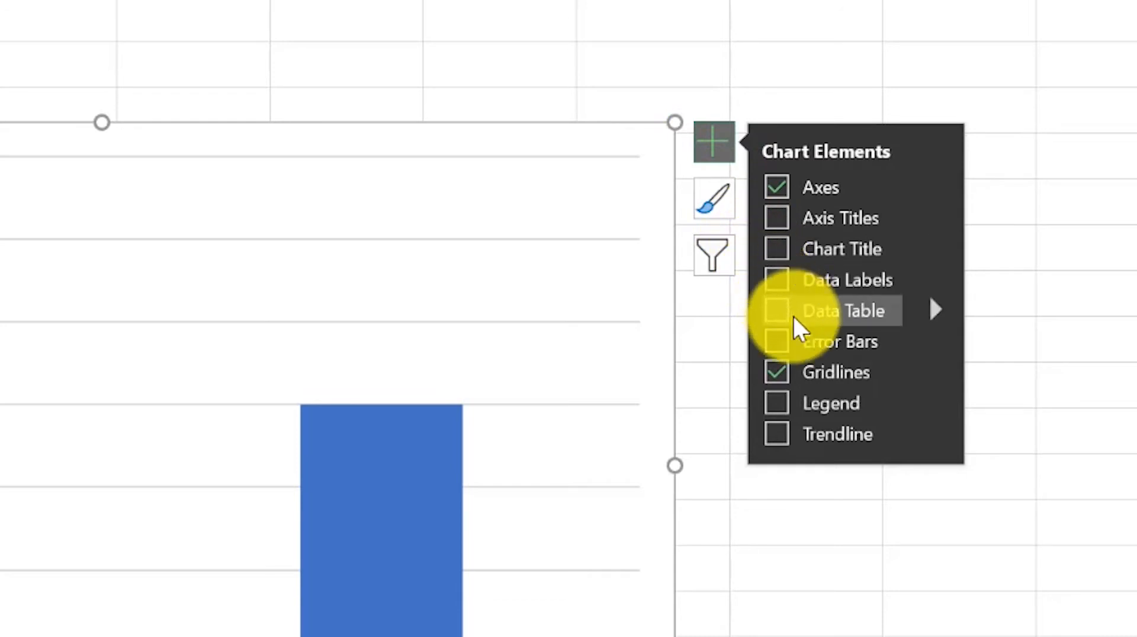
left_click(776, 341)
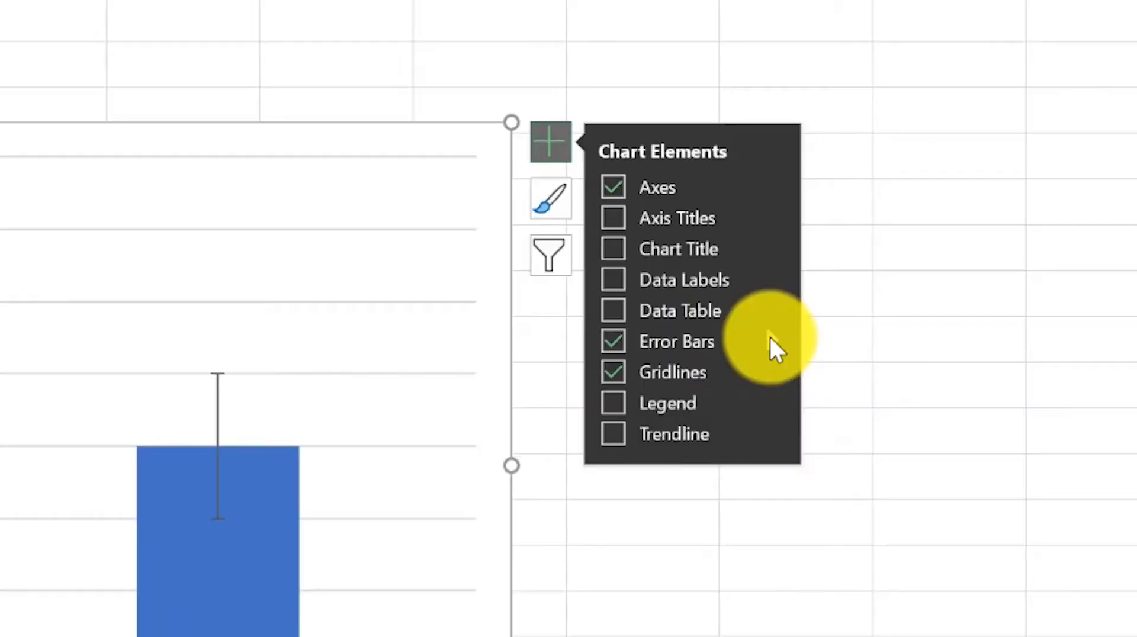
mouse_move(805, 361)
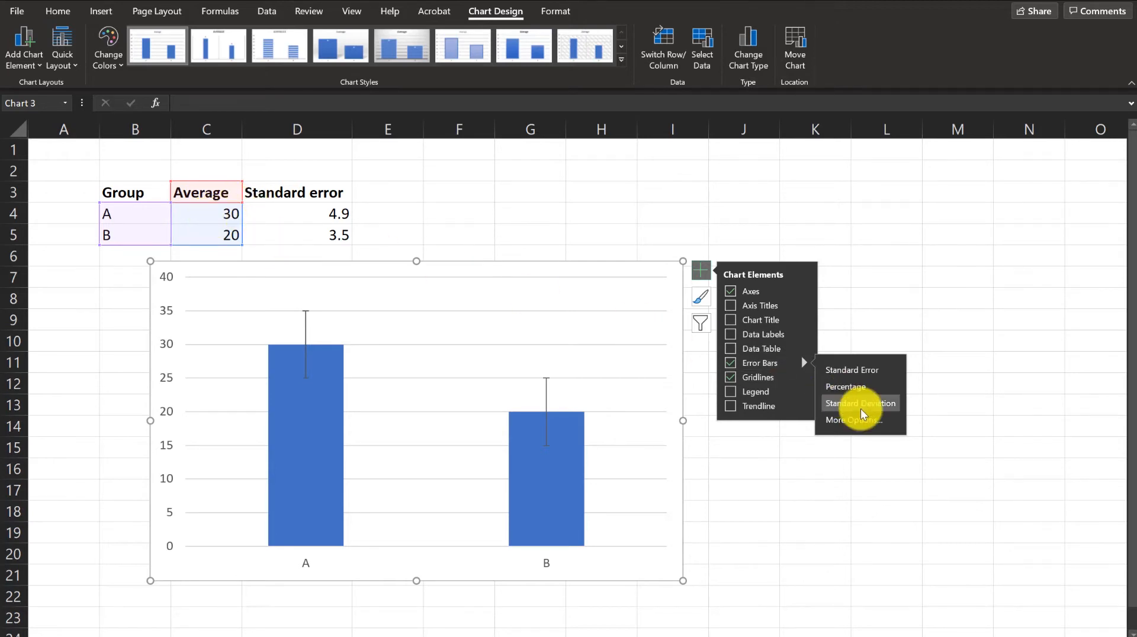
left_click(851, 421)
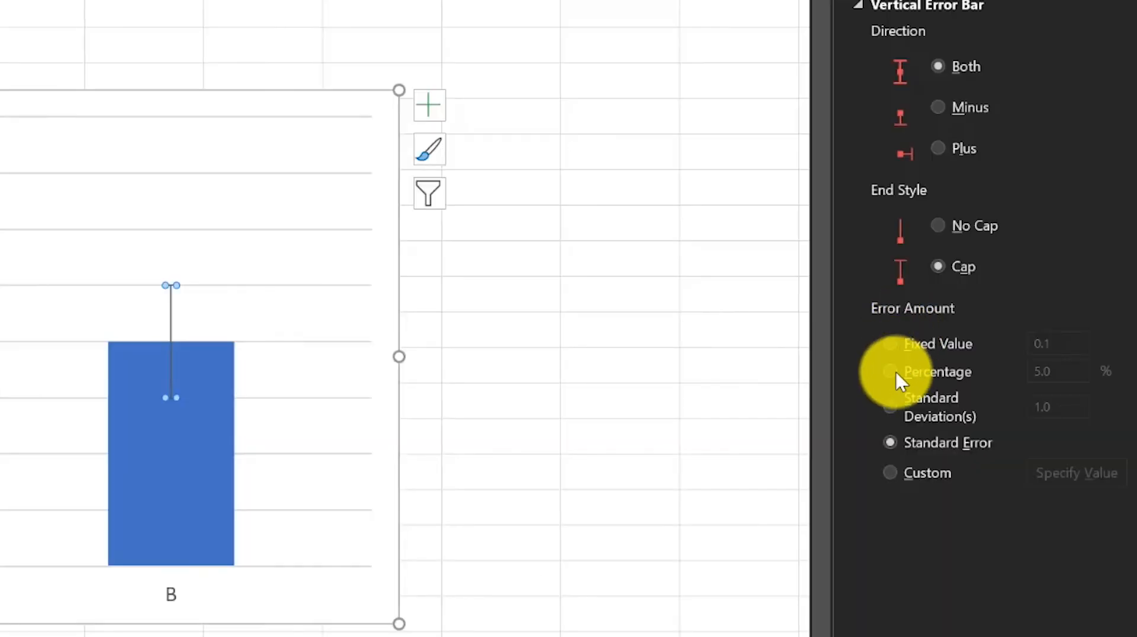
left_click(890, 473)
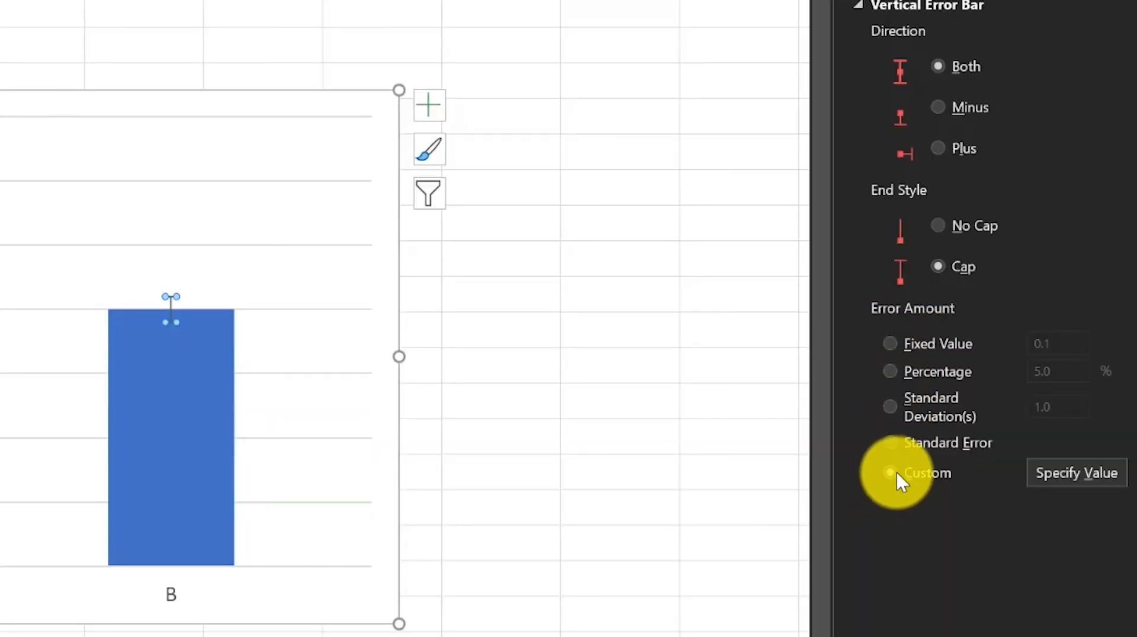
- Specify the standard error cells D4:D5 as both the positive and negative custom error values and apply them
left_click(1066, 473)
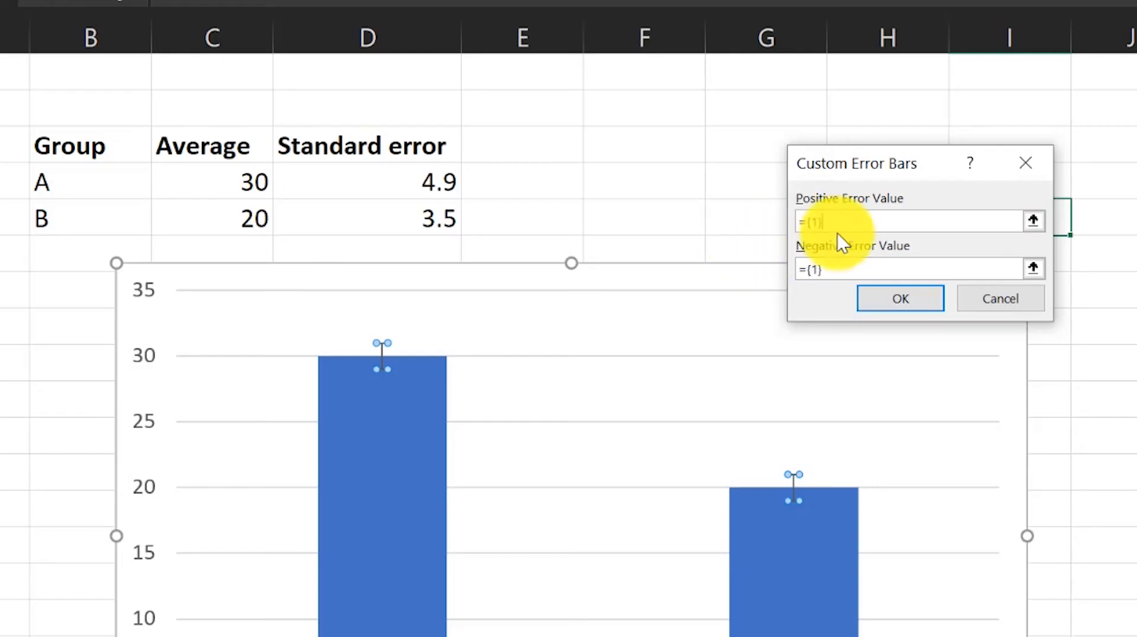
left_click_drag(571, 240, 534, 238)
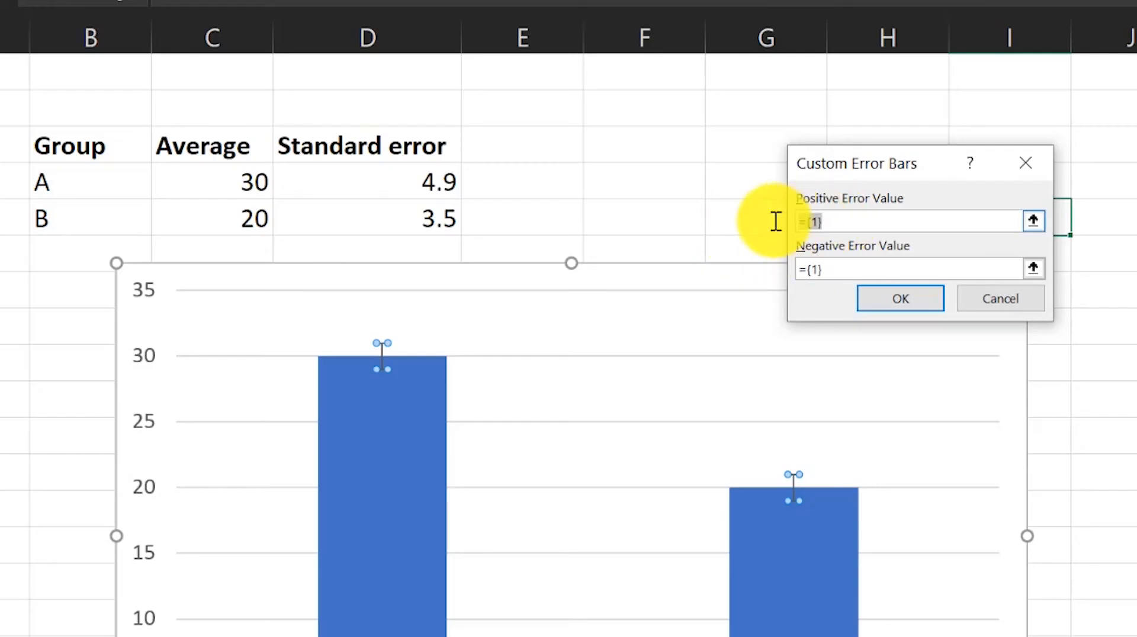
left_click(392, 181)
left_click_drag(392, 181, 411, 213)
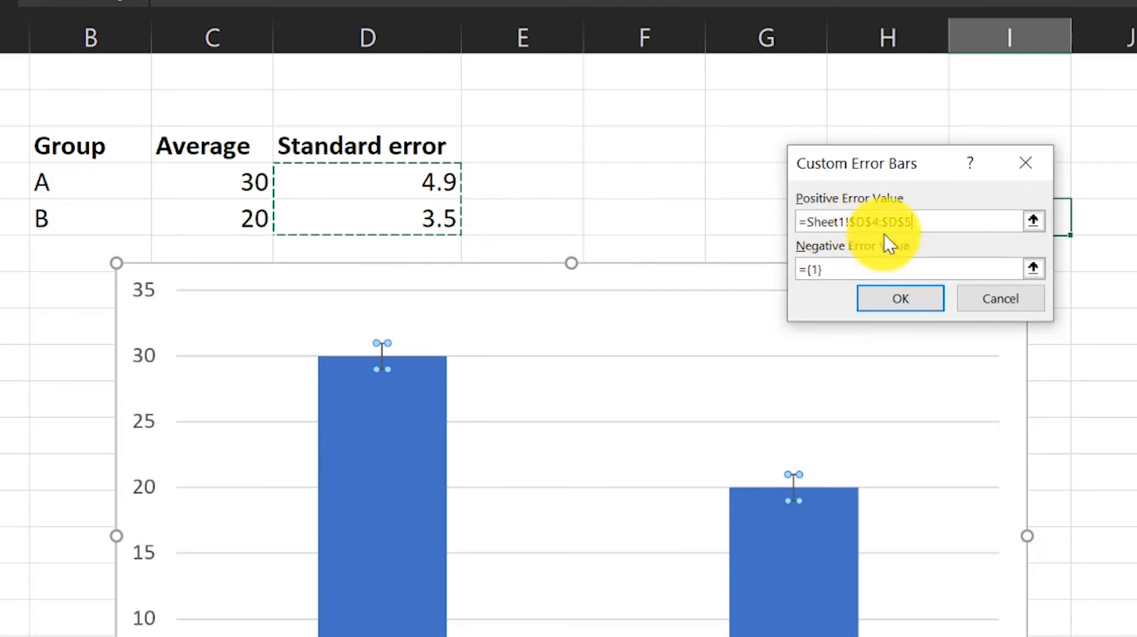
left_click_drag(850, 270, 792, 270)
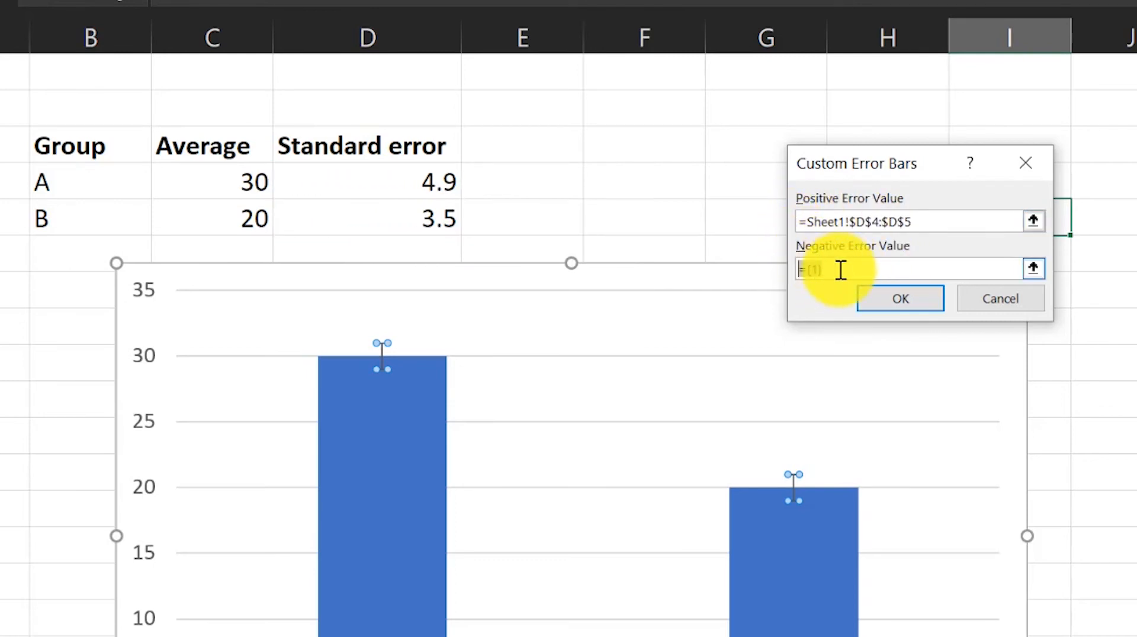
left_click_drag(406, 183, 393, 237)
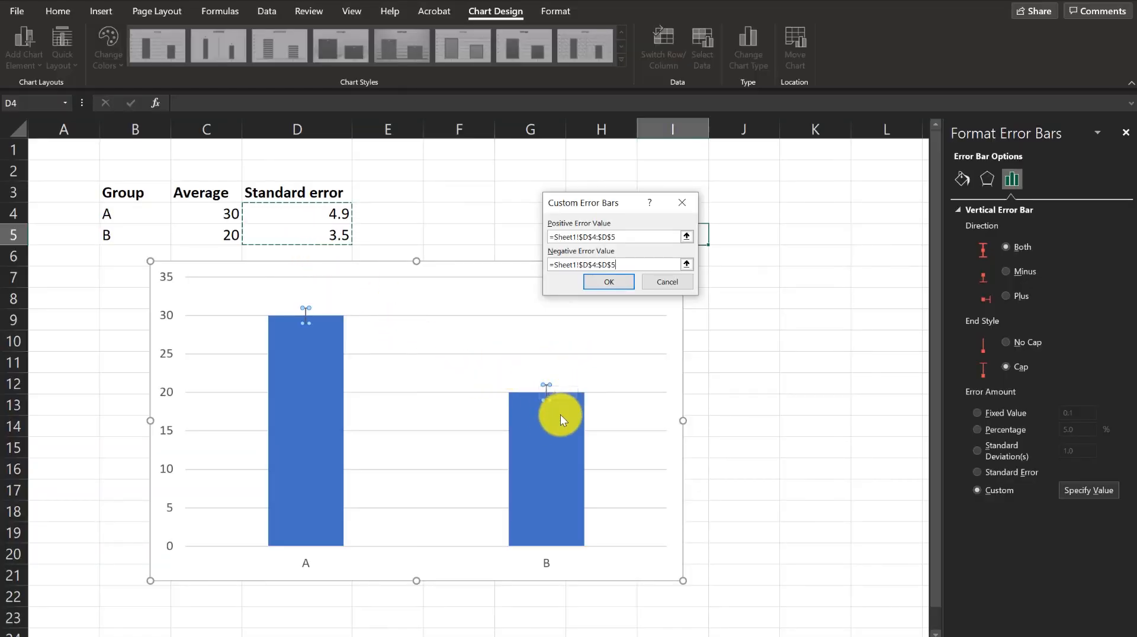
left_click(605, 284)
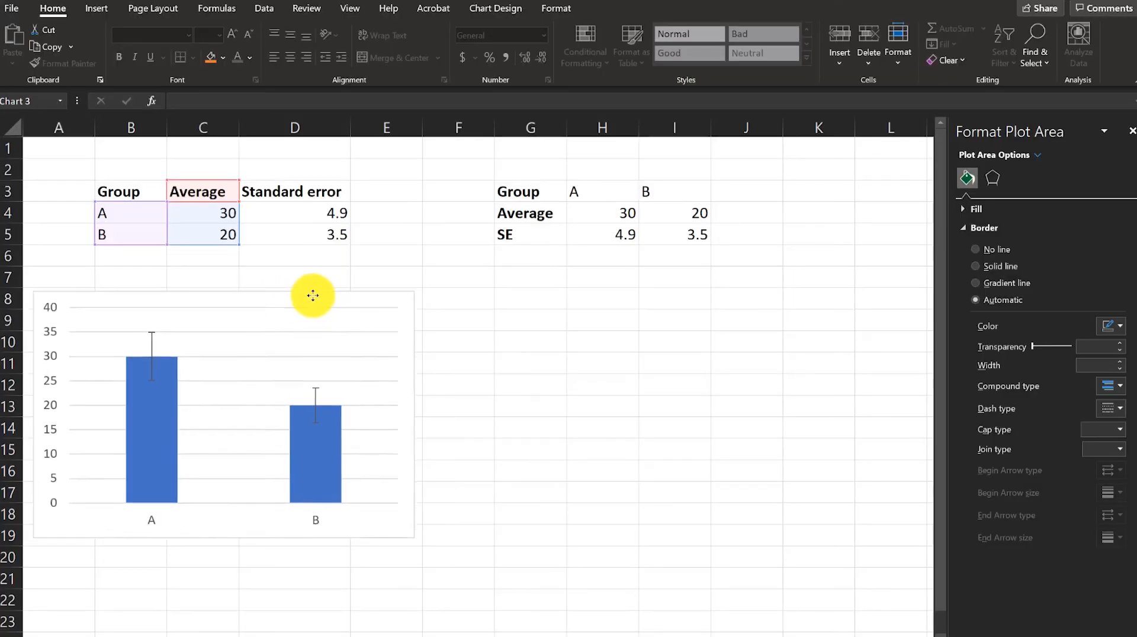
- Move the column chart slightly to the right beneath the data table and deselect it
left_click_drag(312, 295, 353, 291)
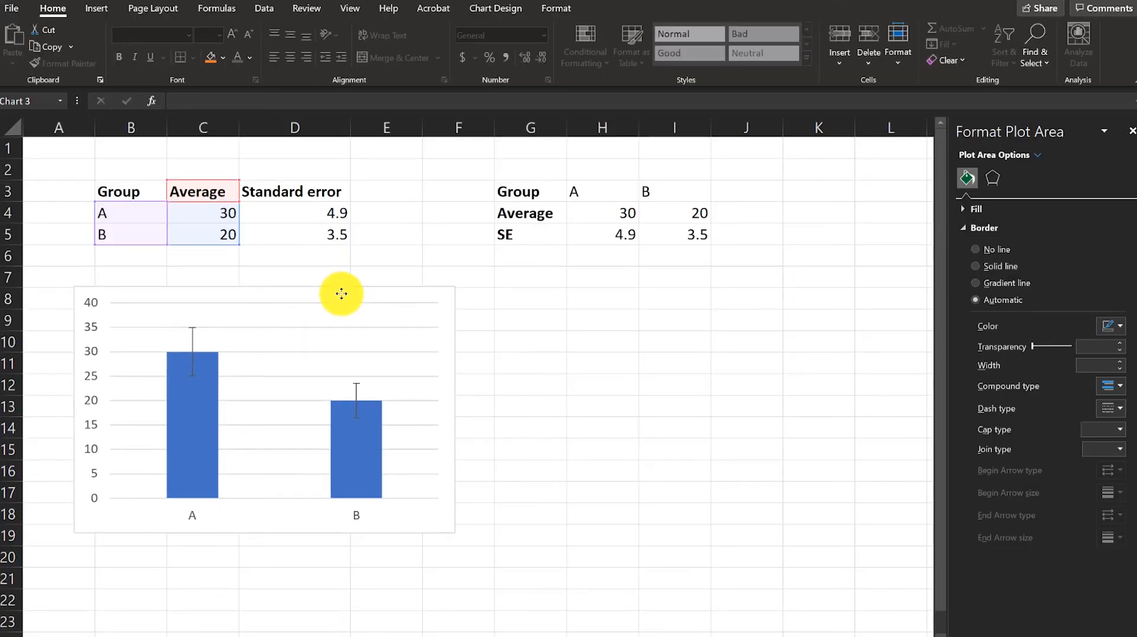
left_click(648, 311)
- Insert a clustered column chart from the group and average rows in cells G3:I4
left_click_drag(530, 195, 698, 236)
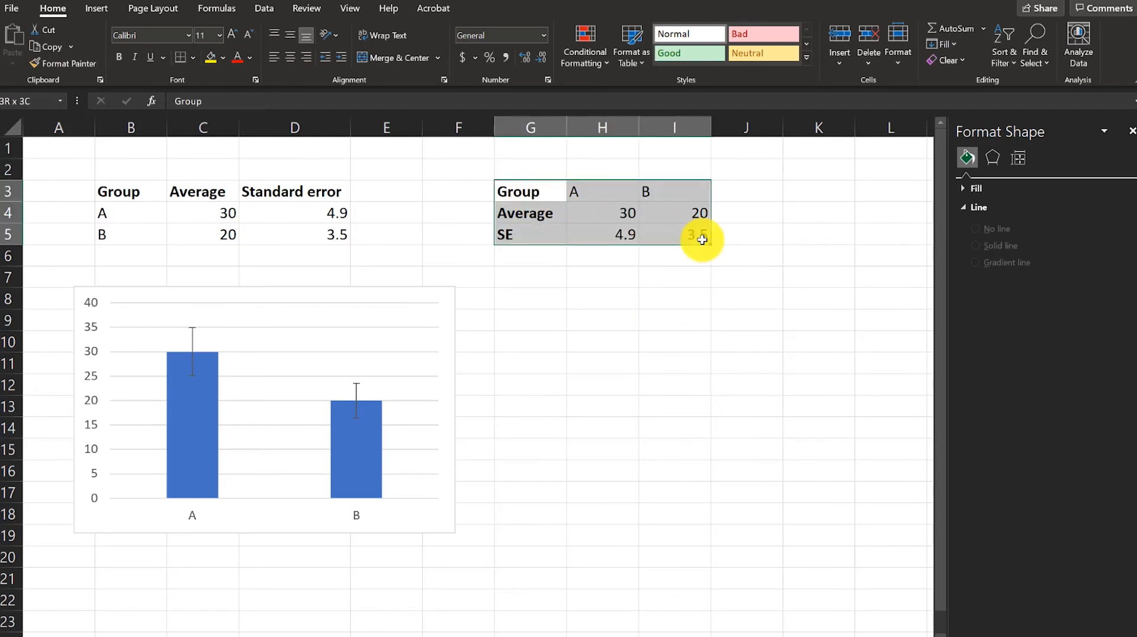
left_click(697, 237)
left_click_drag(528, 190, 681, 214)
left_click(96, 9)
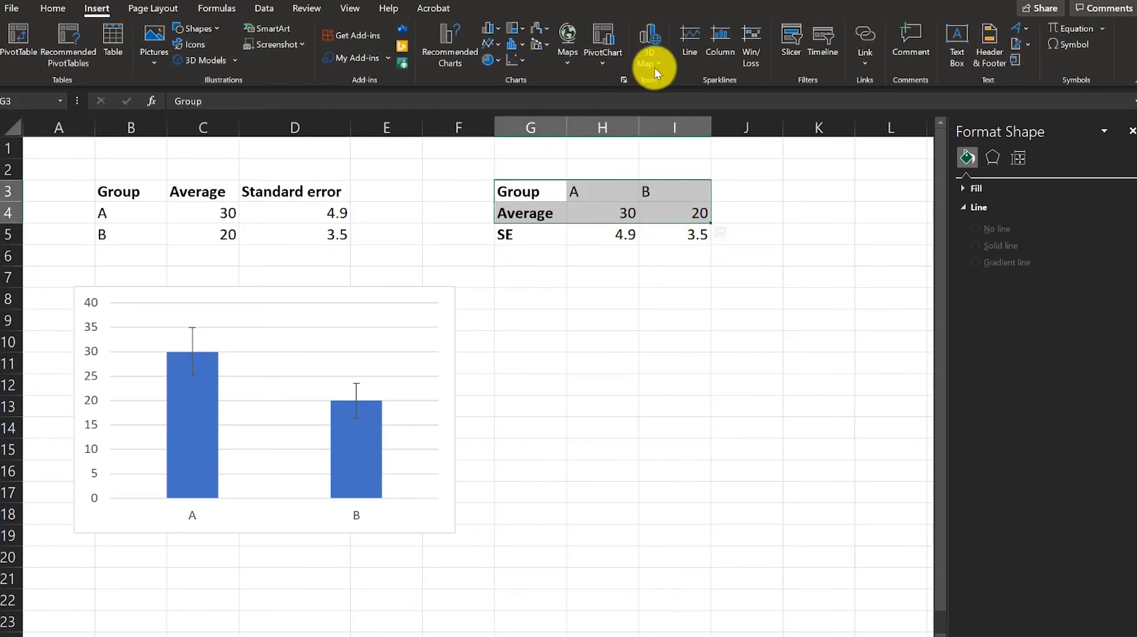
left_click(492, 35)
left_click(529, 145)
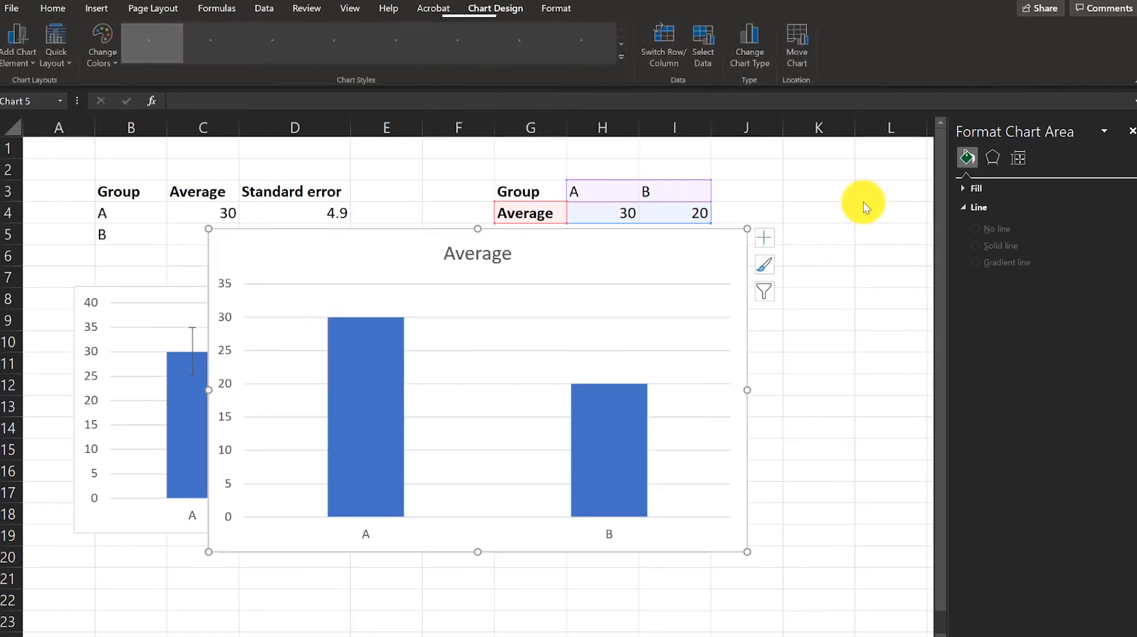
- Format the new chart with orange columns and no title, and fit it beneath the horizontal data table
left_click(104, 45)
left_click(122, 151)
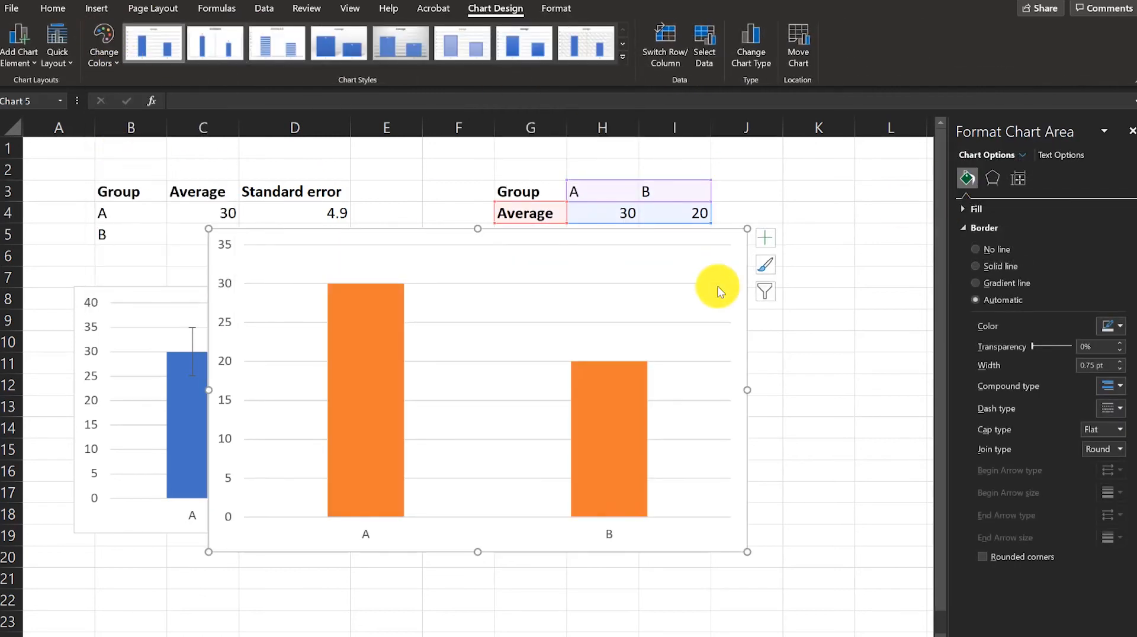
left_click_drag(210, 228, 421, 285)
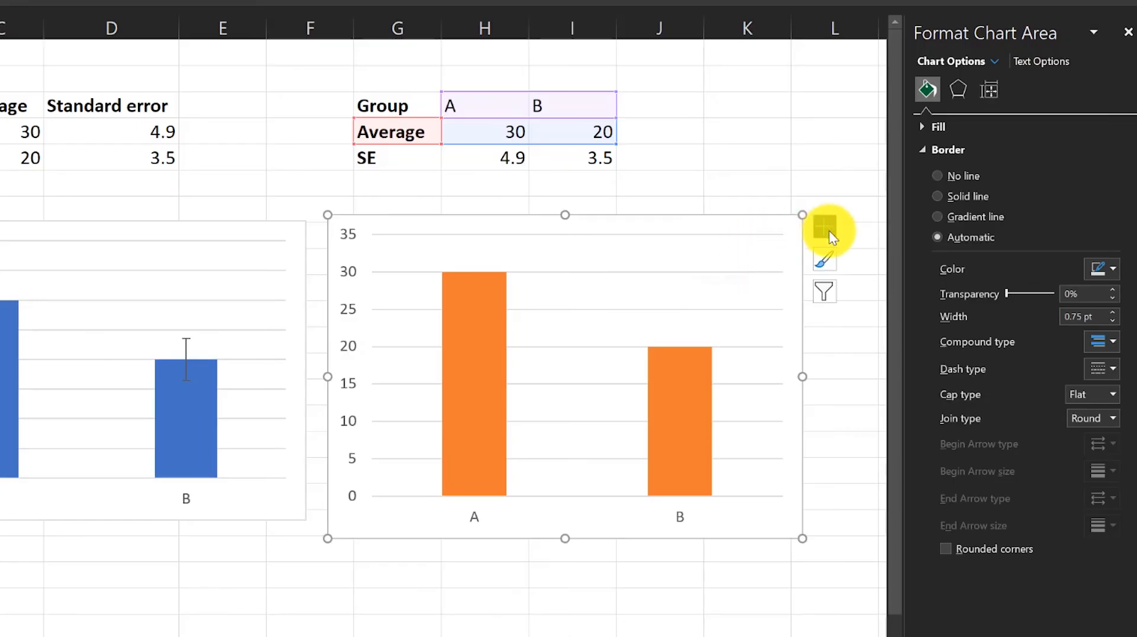
- Add error bars to the orange column chart and set their error amount to Custom
left_click(829, 230)
left_click(952, 340)
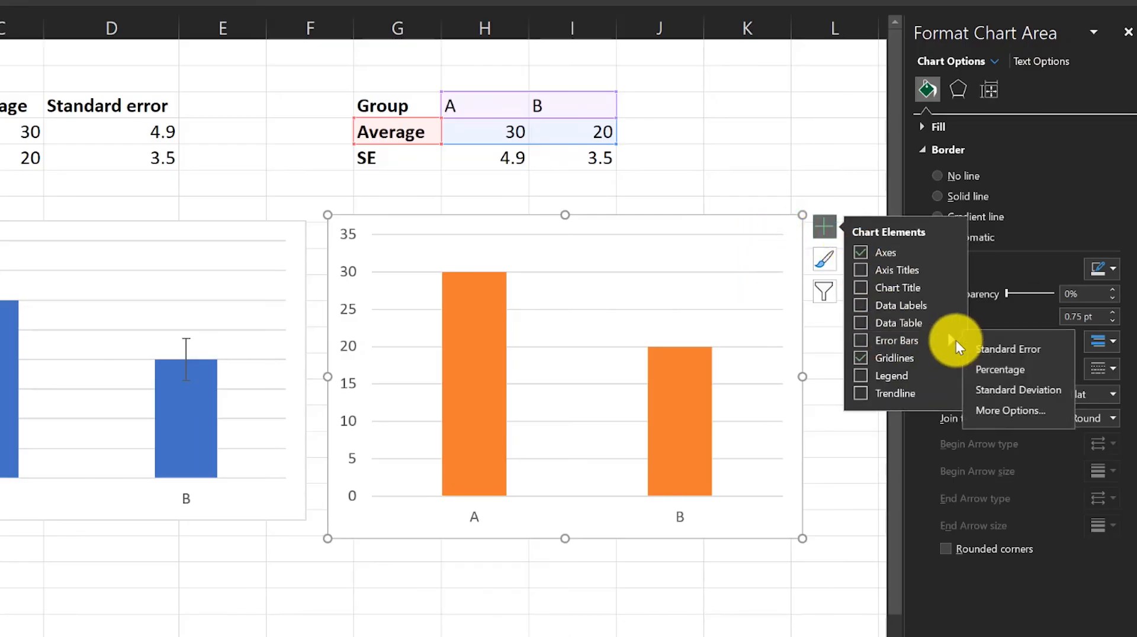
left_click(993, 409)
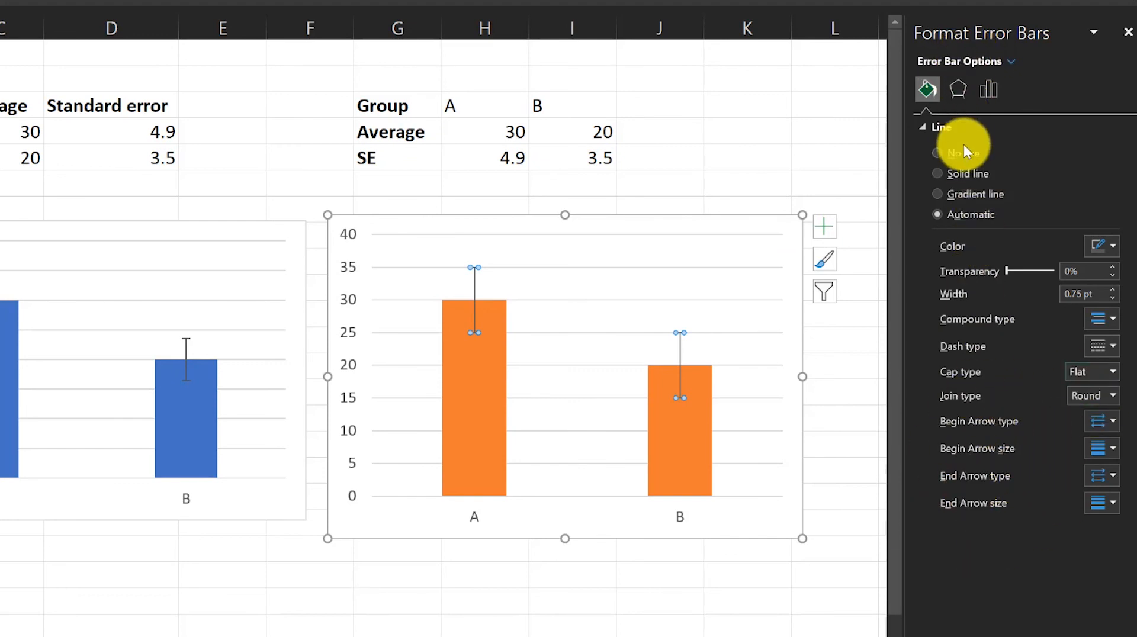
left_click(991, 88)
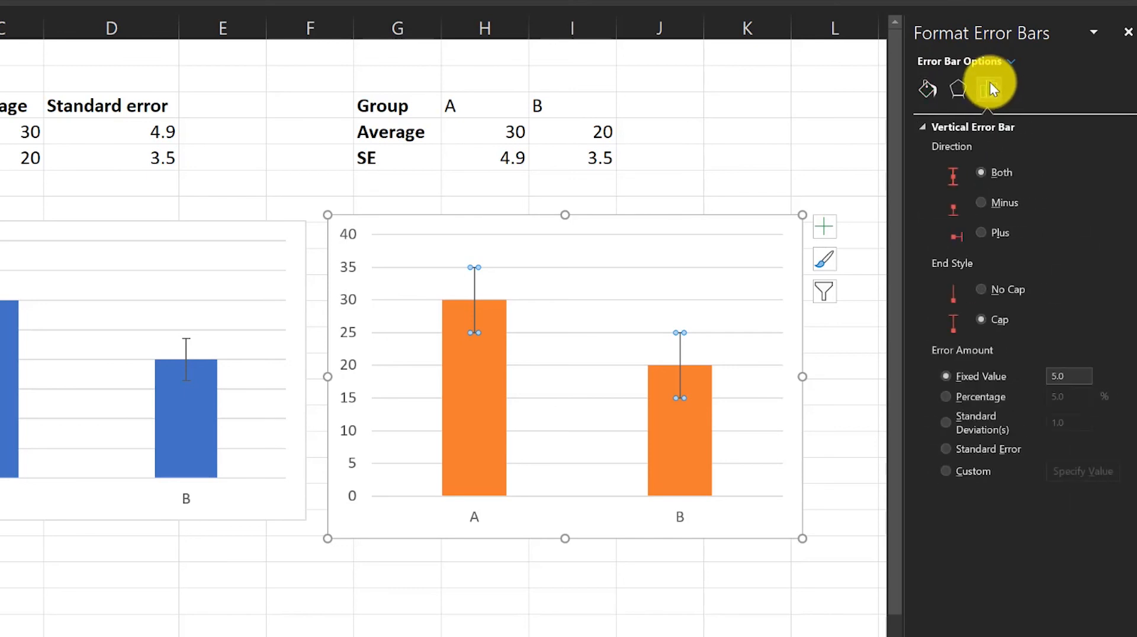
left_click(957, 470)
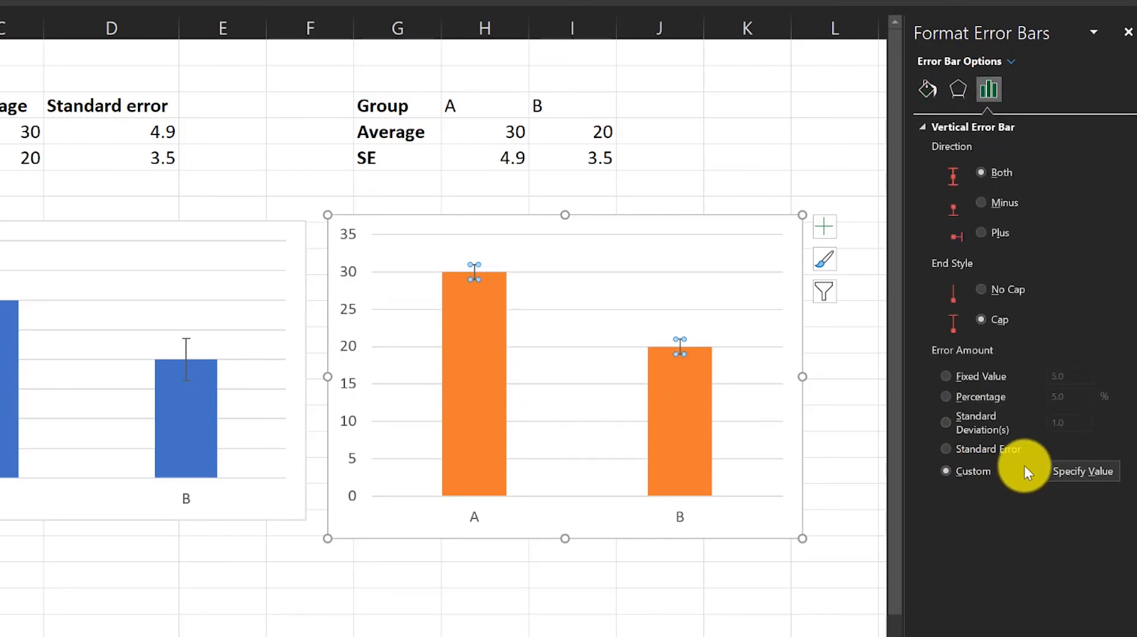
- Specify the SE cells H5:I5 as both the positive and negative custom error values, apply them and deselect the chart
left_click(1083, 472)
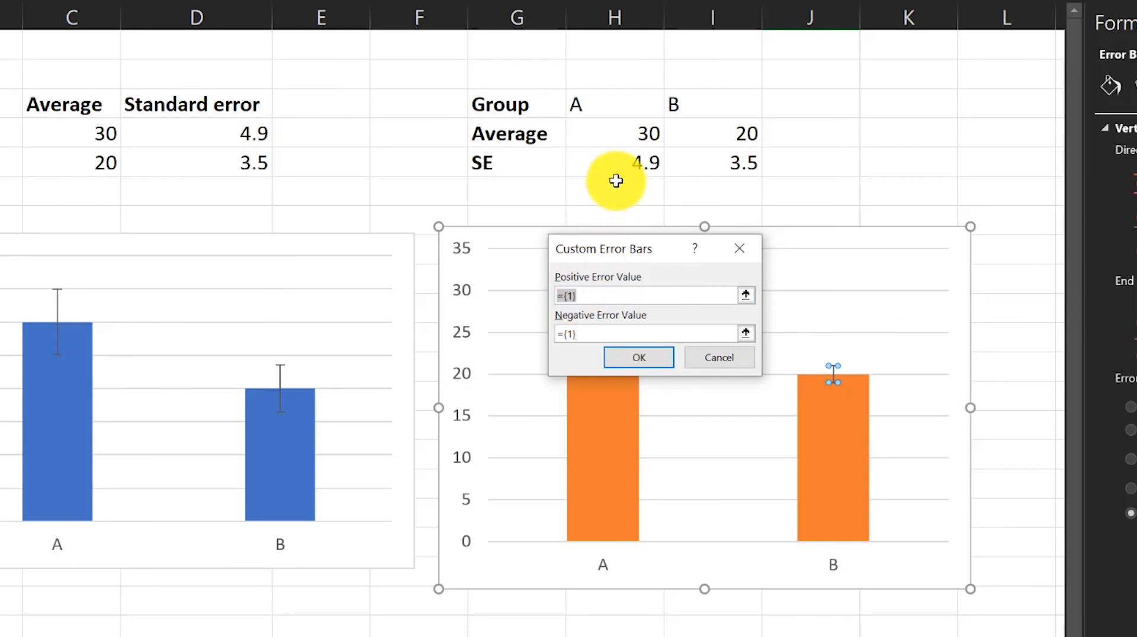
left_click_drag(618, 163, 685, 160)
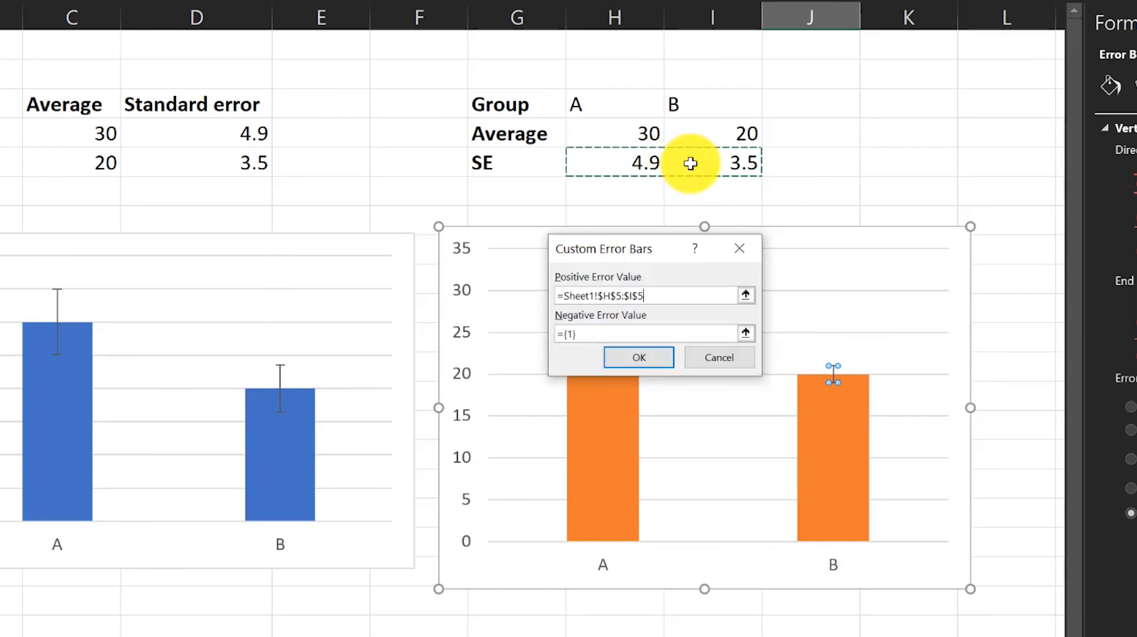
left_click(593, 333)
key("BackSpace")
left_click_drag(616, 163, 712, 168)
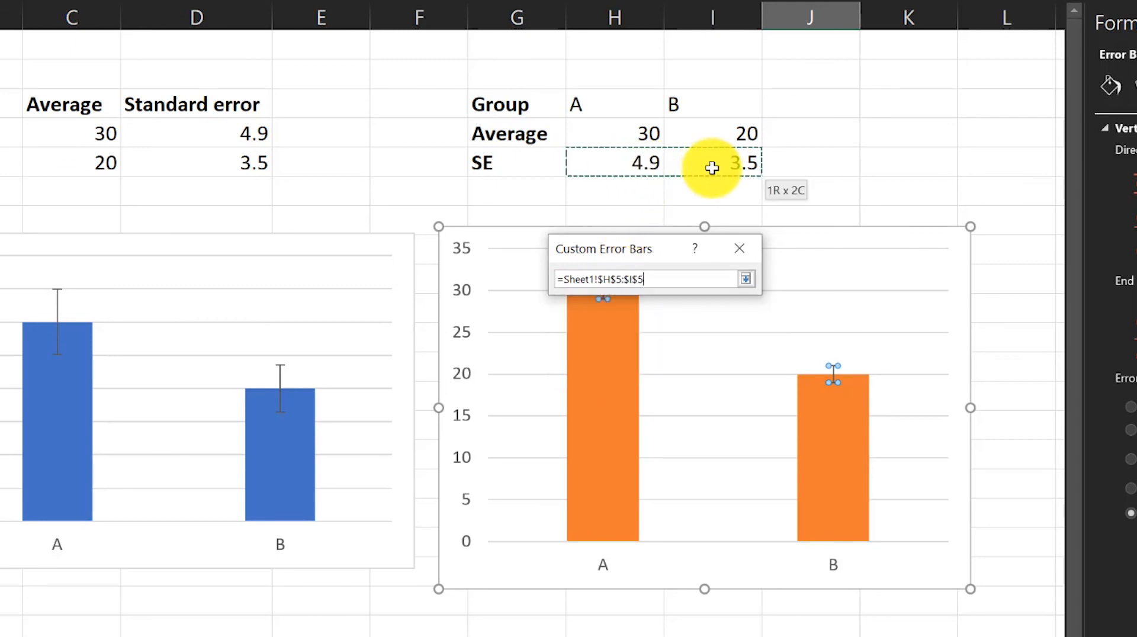
left_click(644, 366)
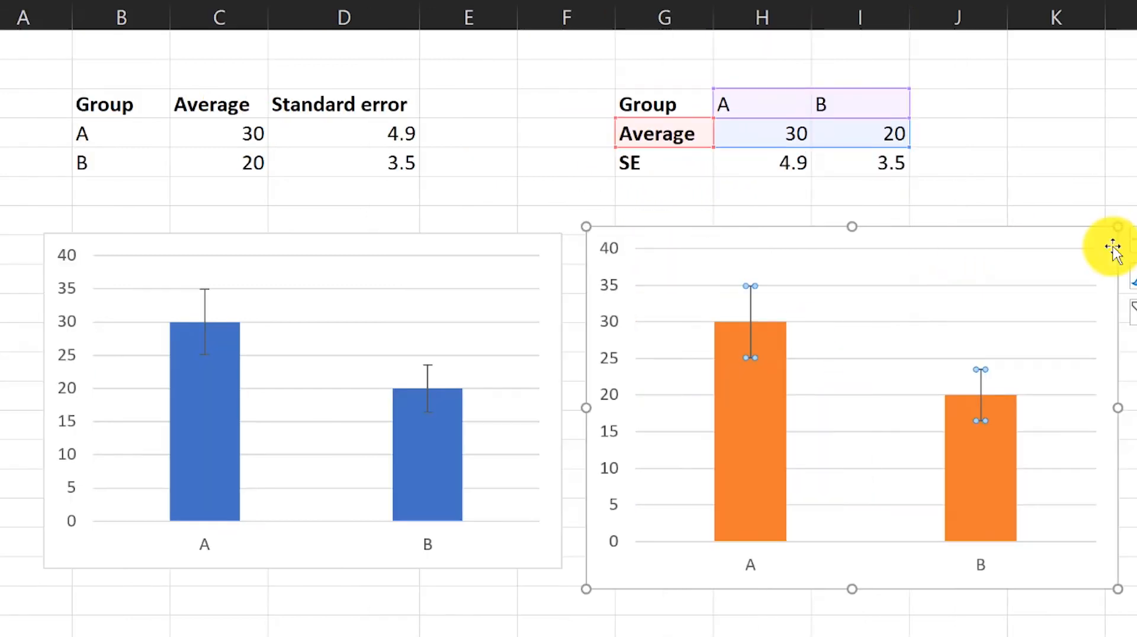
left_click(1113, 159)
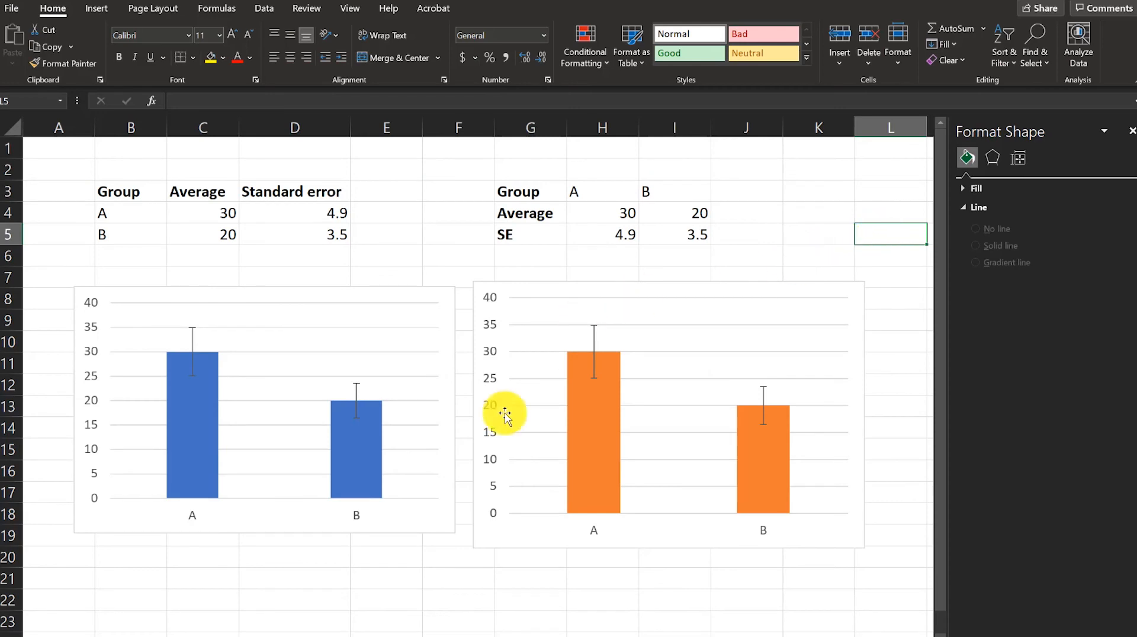
- Delete the contents of the horizontal data table in G3:I5 and the chart beneath it
left_click_drag(533, 193, 706, 236)
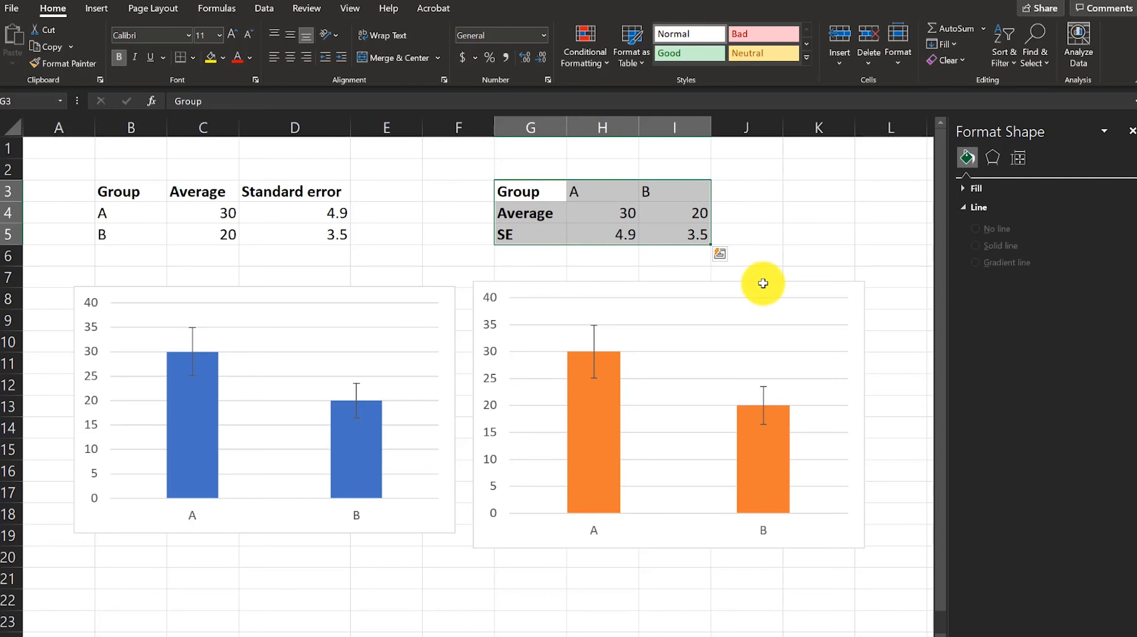
key("Delete")
left_click(805, 320)
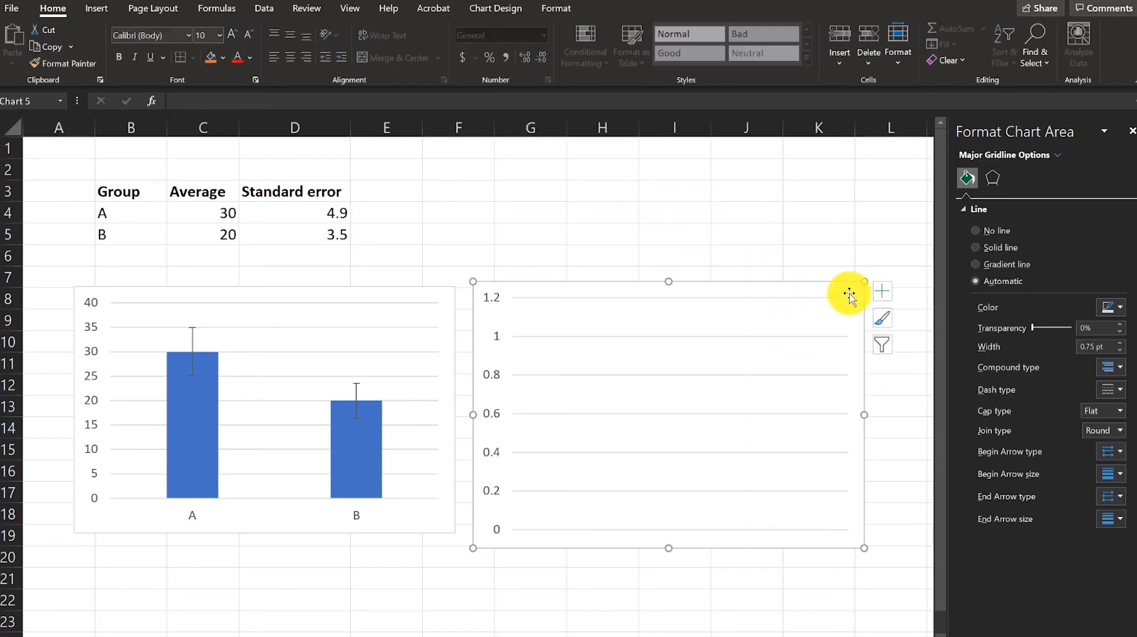
key("Delete")
left_click(797, 259)
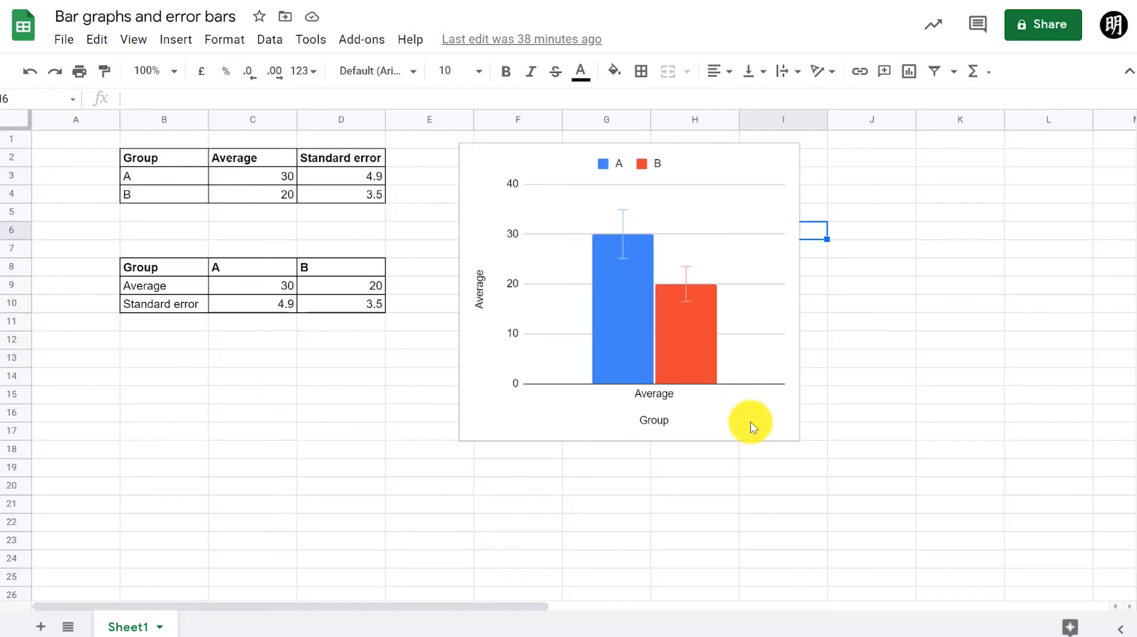
left_click_drag(162, 178, 152, 218)
left_click(157, 214)
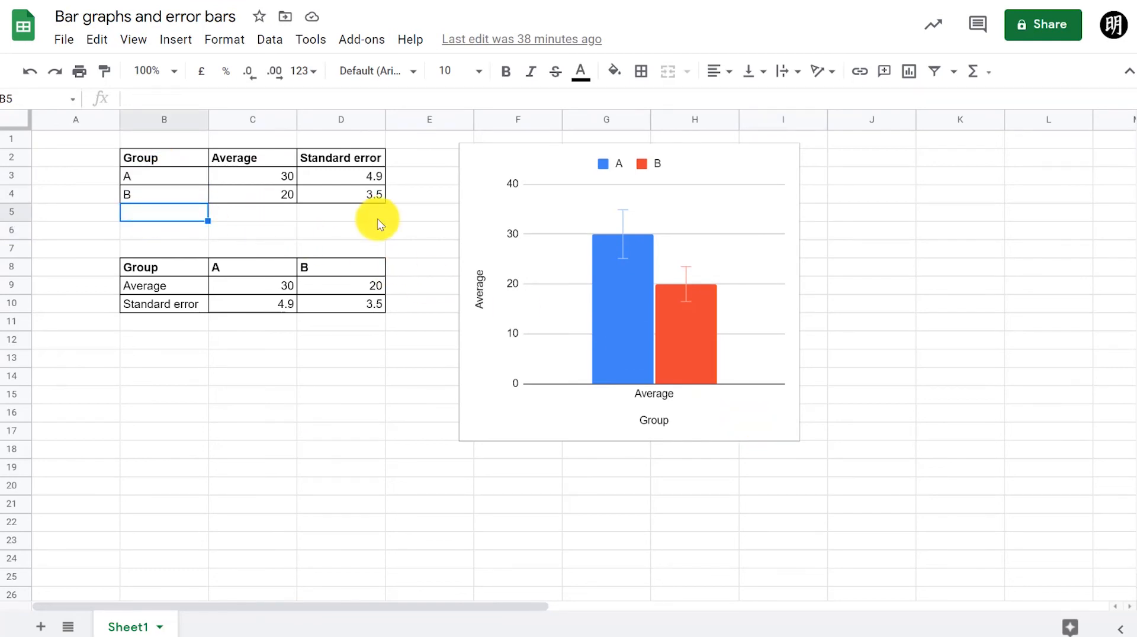